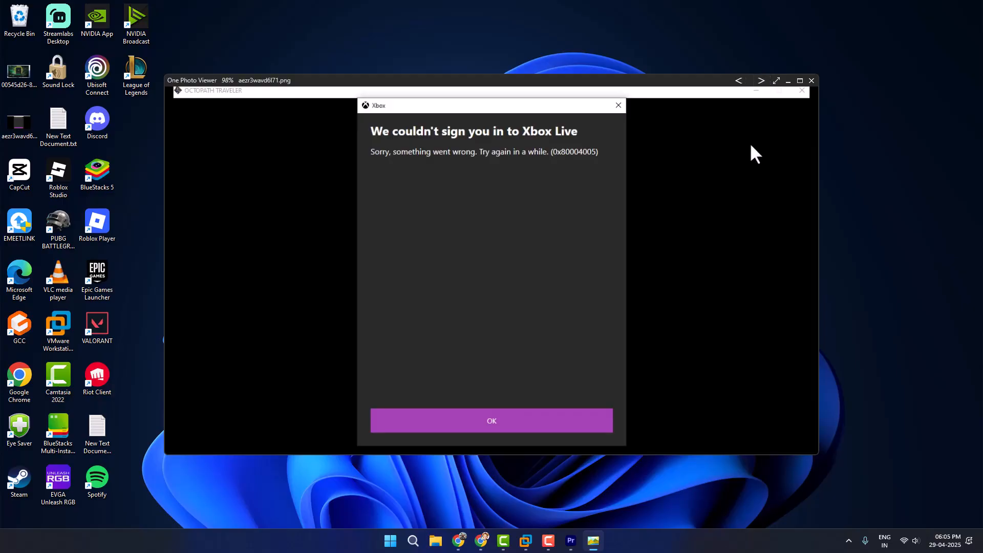
{"action": "left_click", "coordinate": [761, 81]}
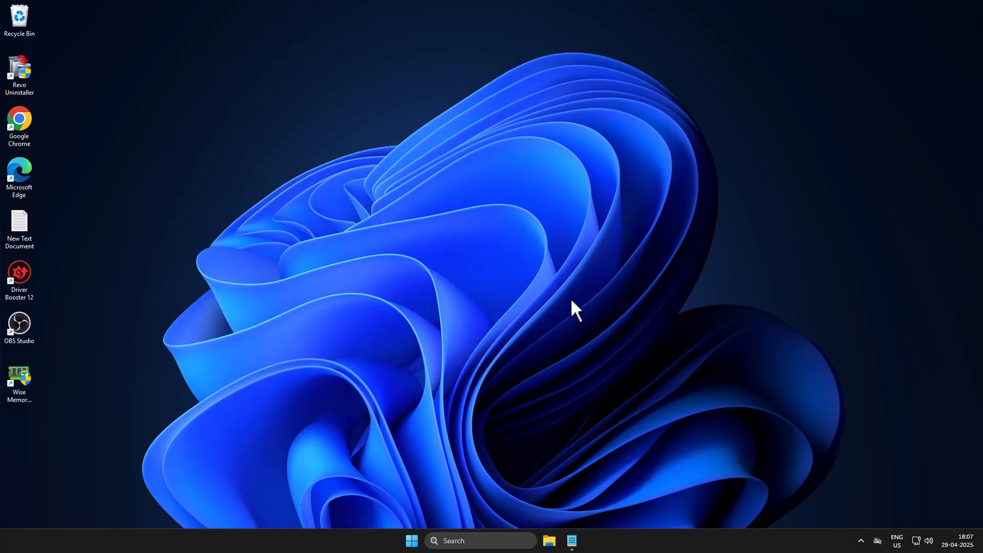
- Search for Windows PowerShell and launch it as administrator, allowing it to make changes to the device
{"action": "left_click", "coordinate": [466, 534]}
{"action": "type", "text": "windows PowerShell"}
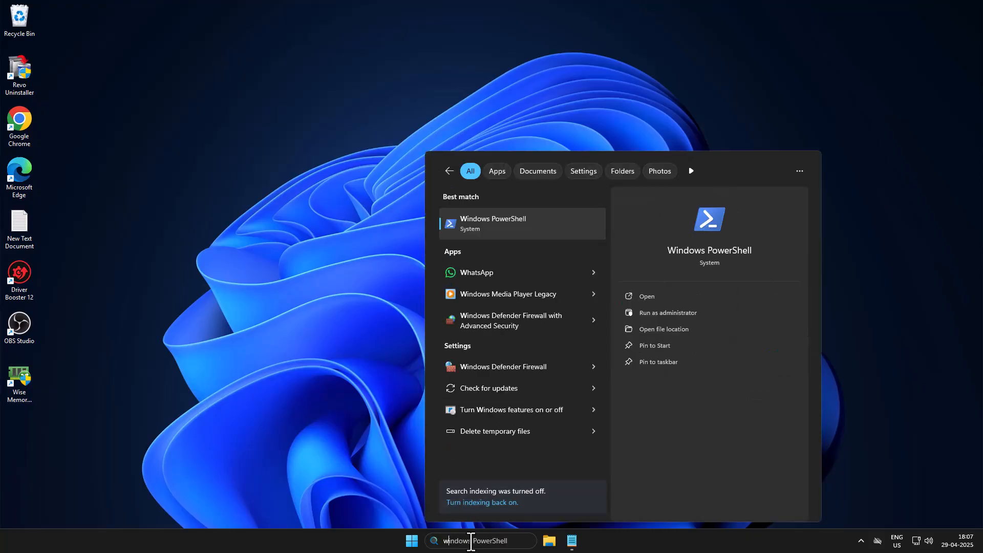
{"action": "right_click", "coordinate": [492, 226]}
{"action": "left_click", "coordinate": [528, 241]}
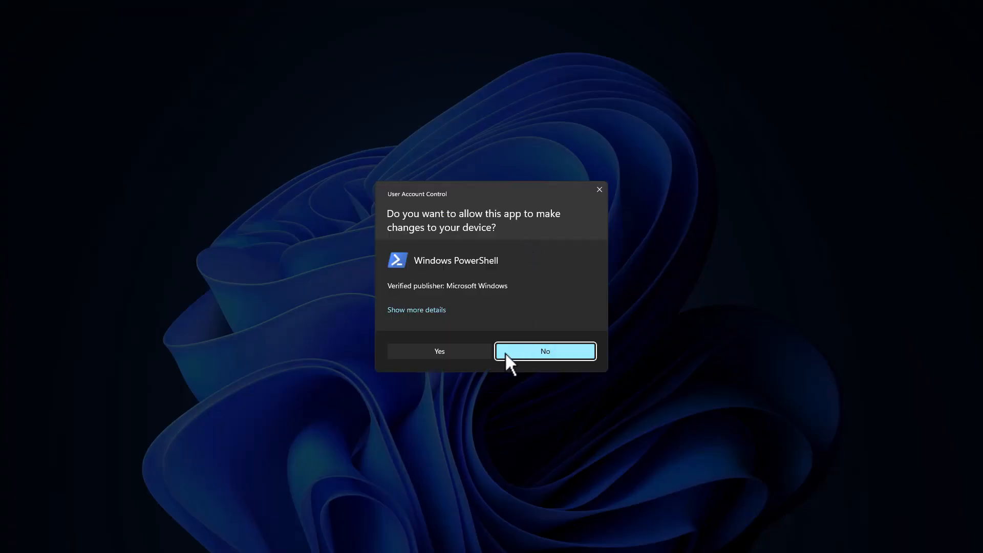
{"action": "left_click", "coordinate": [509, 350]}
- Copy the Microsoft.GamingServices removal command for all users from New Text Document.txt, run it in PowerShell, and close PowerShell
{"action": "left_click", "coordinate": [563, 541]}
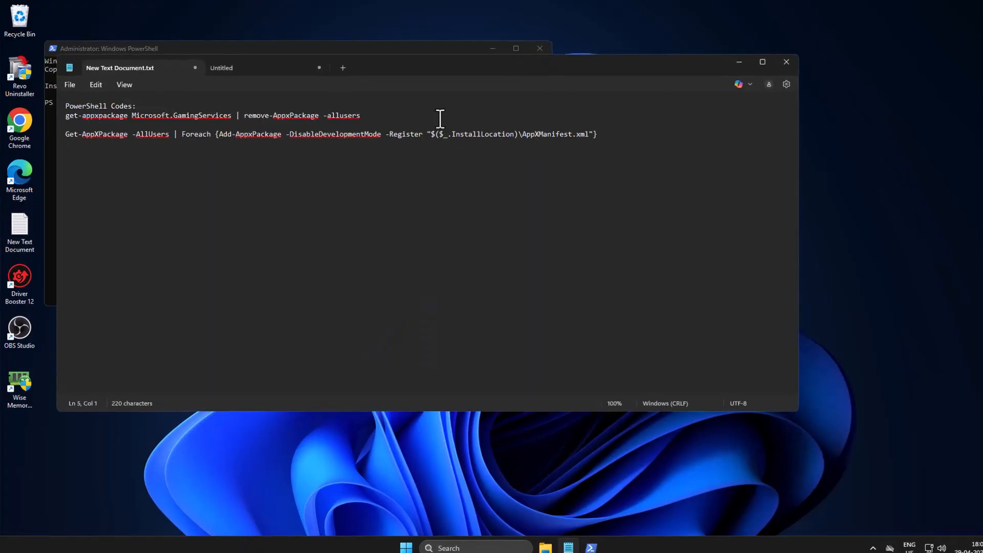
{"action": "triple_click", "coordinate": [447, 121]}
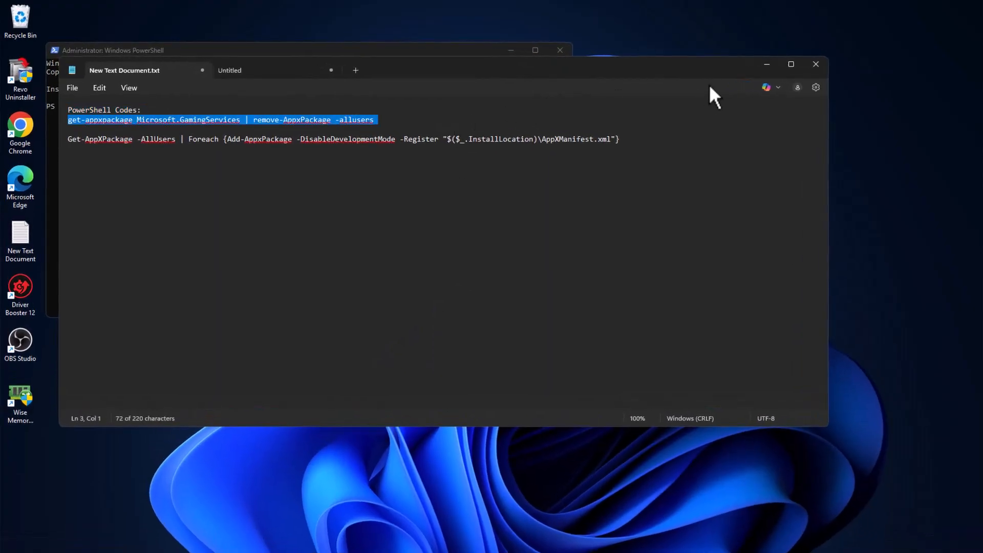
{"action": "left_click", "coordinate": [765, 65]}
{"action": "type", "text": "get-appxpackage Microsoft.GamingServices | remove-AppxPackage -allusers"}
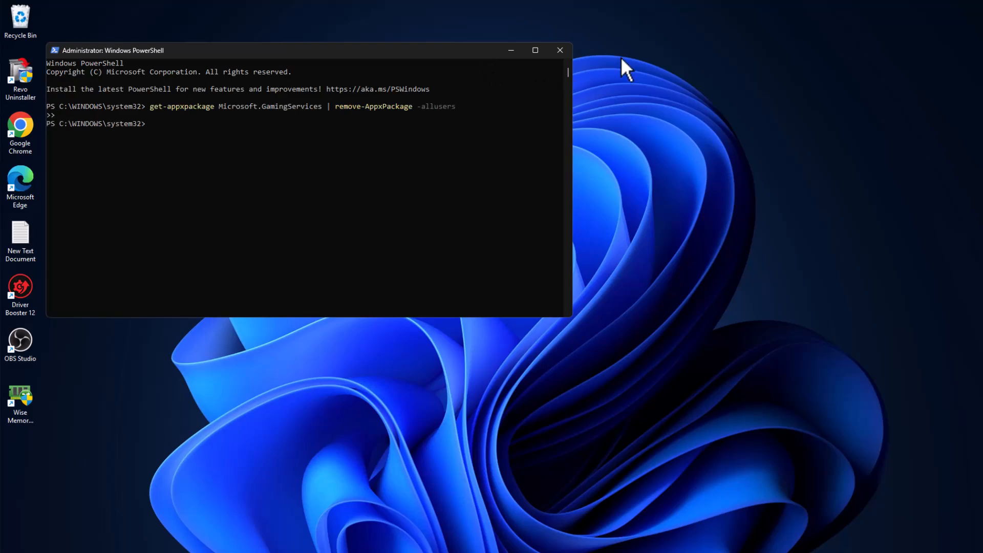
{"action": "left_click", "coordinate": [566, 50]}
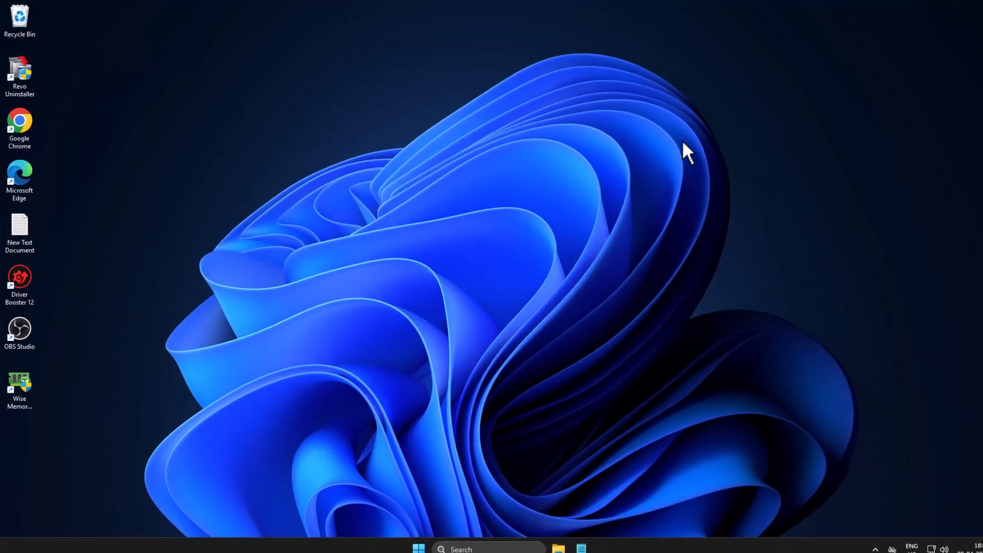
- Search for the Registry Editor and open it, approving the elevation request
{"action": "left_click", "coordinate": [470, 540]}
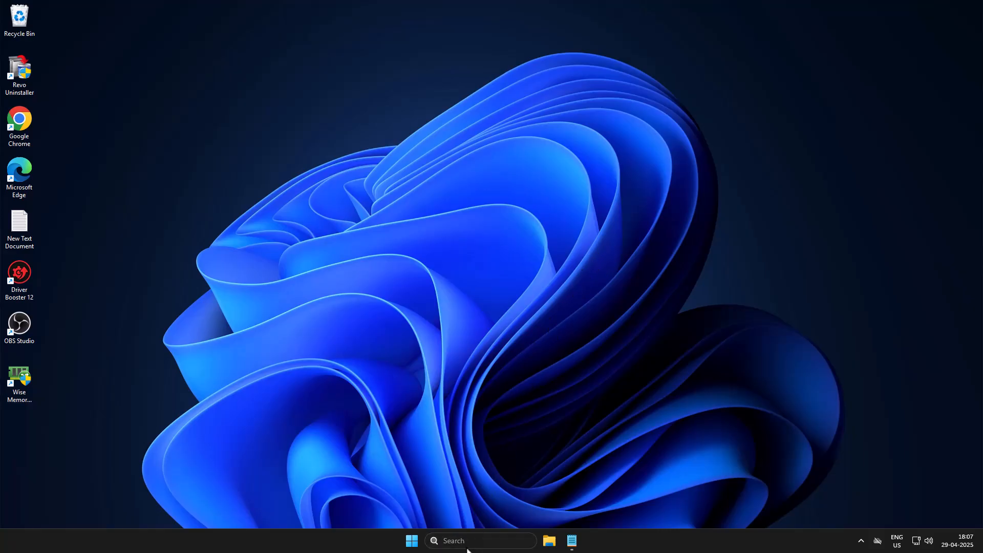
{"action": "type", "text": "reg"}
{"action": "left_click", "coordinate": [490, 226]}
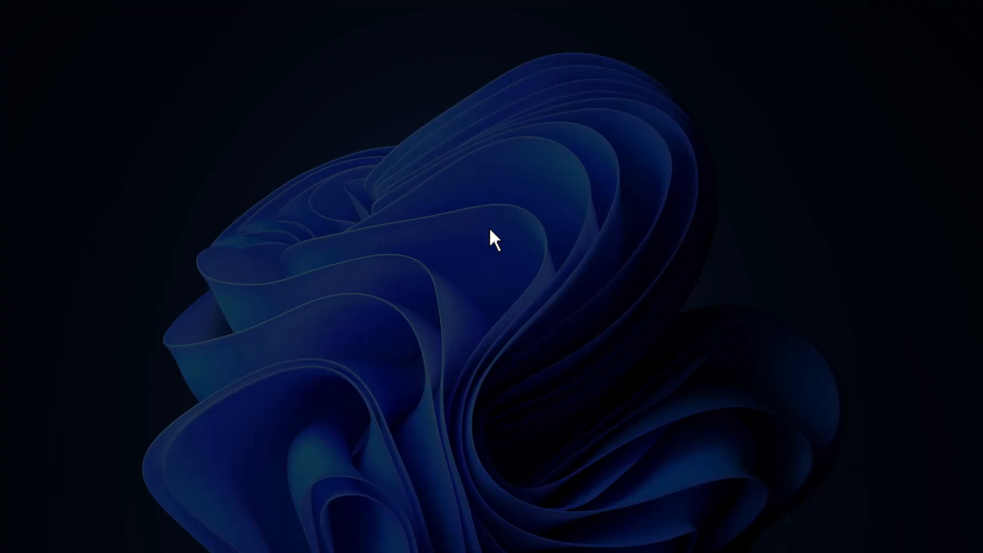
{"action": "left_click", "coordinate": [468, 353]}
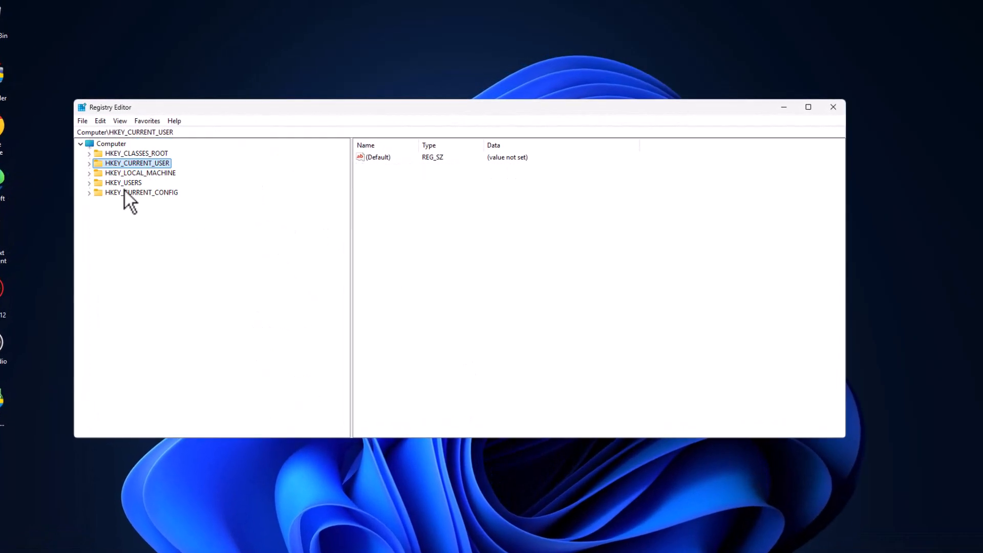
- Examine the service keys beginning with G under HKEY_LOCAL_MACHINE\SYSTEM\CurrentControlSet\Services, and close the Registry Editor
{"action": "left_click", "coordinate": [100, 174]}
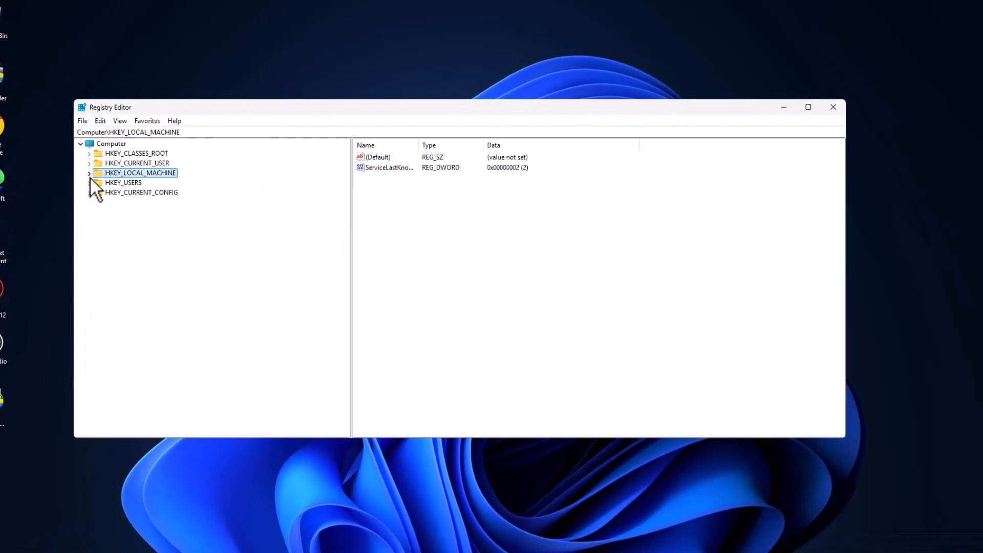
{"action": "left_click", "coordinate": [89, 175]}
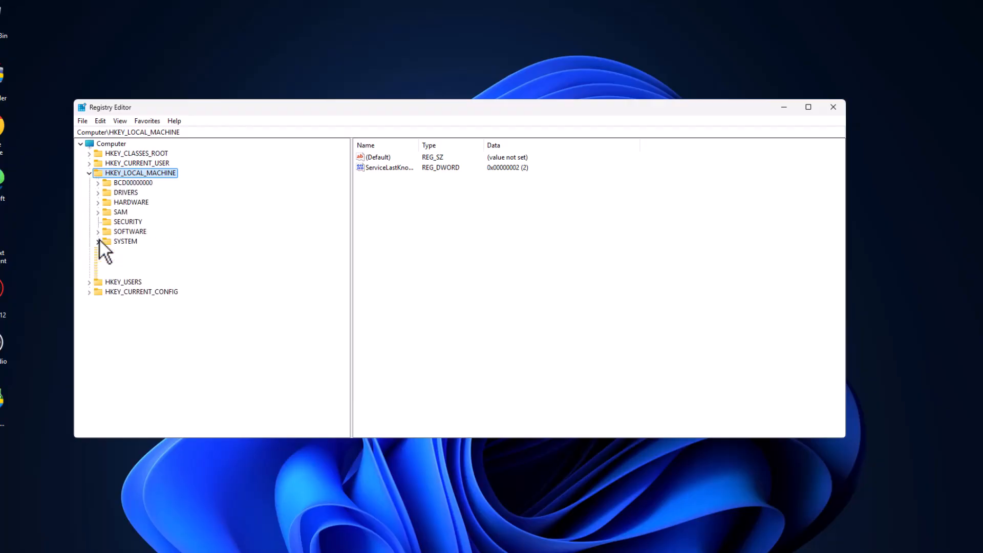
{"action": "double_click", "coordinate": [99, 239]}
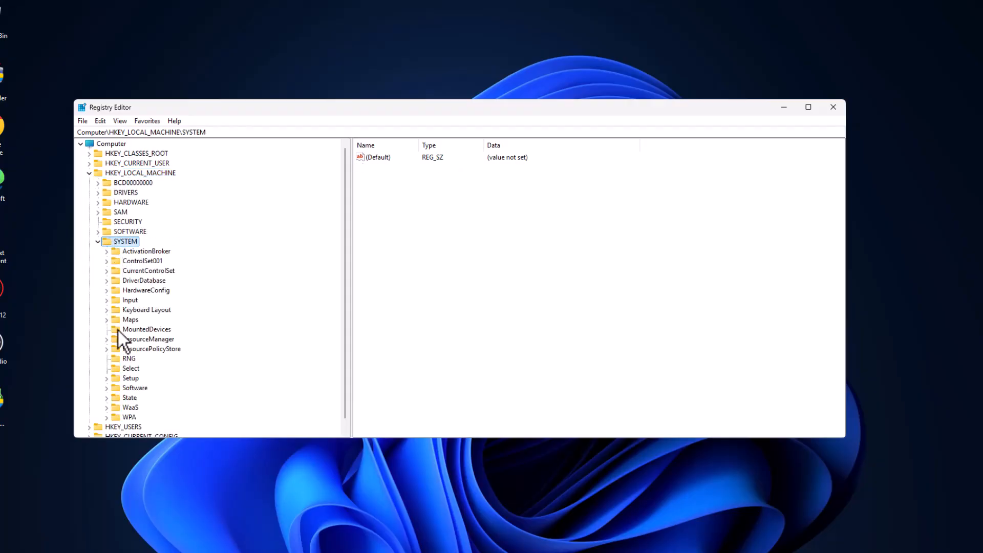
{"action": "left_click", "coordinate": [131, 271]}
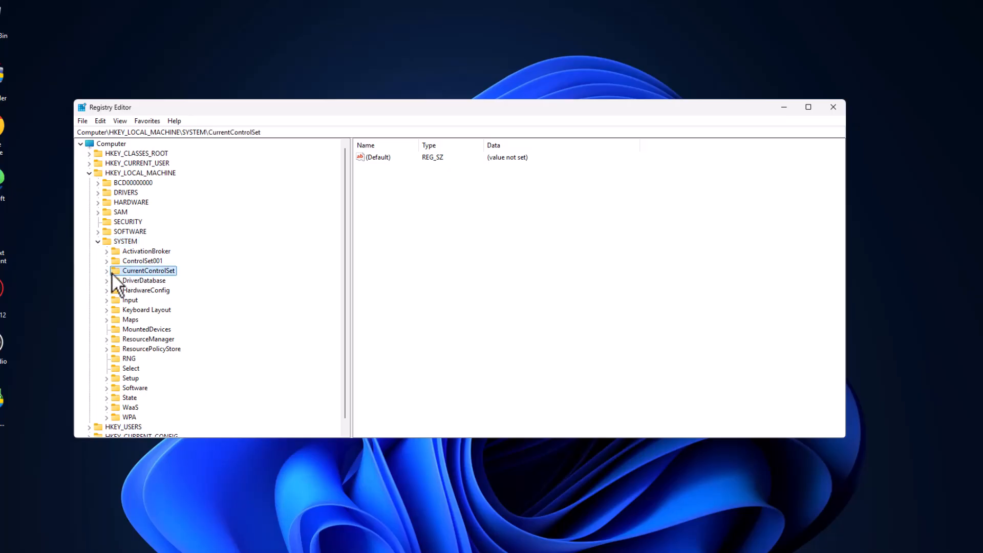
{"action": "left_click", "coordinate": [107, 271]}
{"action": "left_click", "coordinate": [117, 320]}
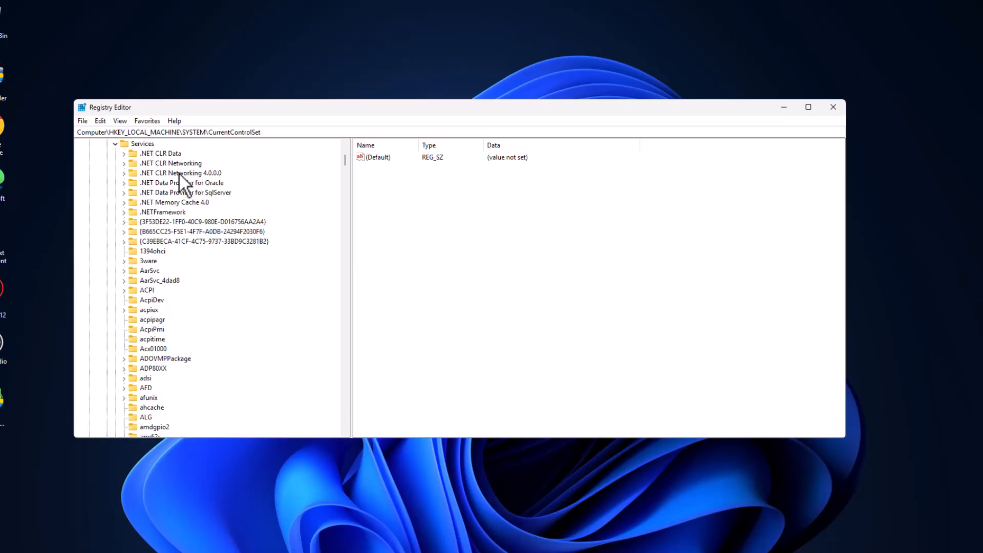
{"action": "left_click", "coordinate": [140, 143]}
{"action": "left_click", "coordinate": [138, 270]}
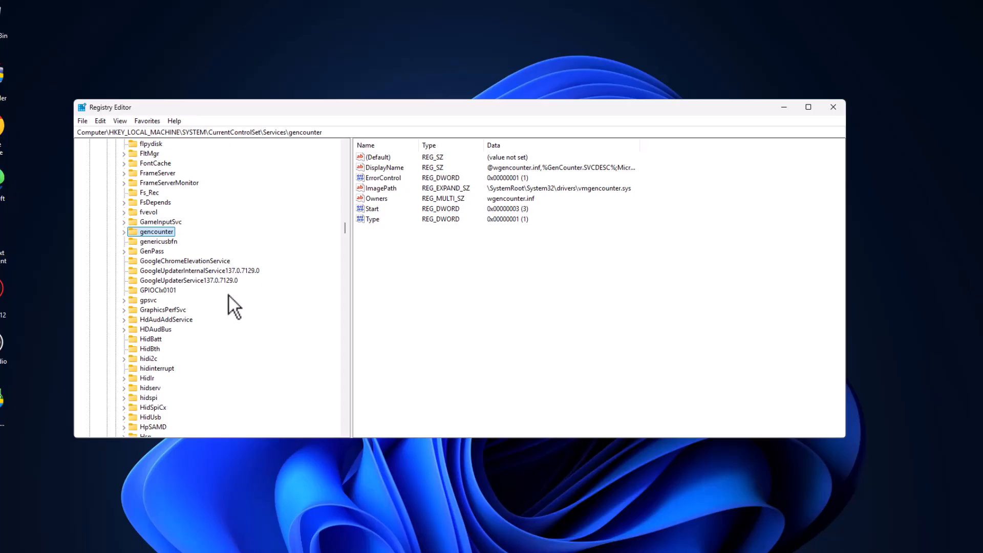
{"action": "left_click", "coordinate": [834, 107]}
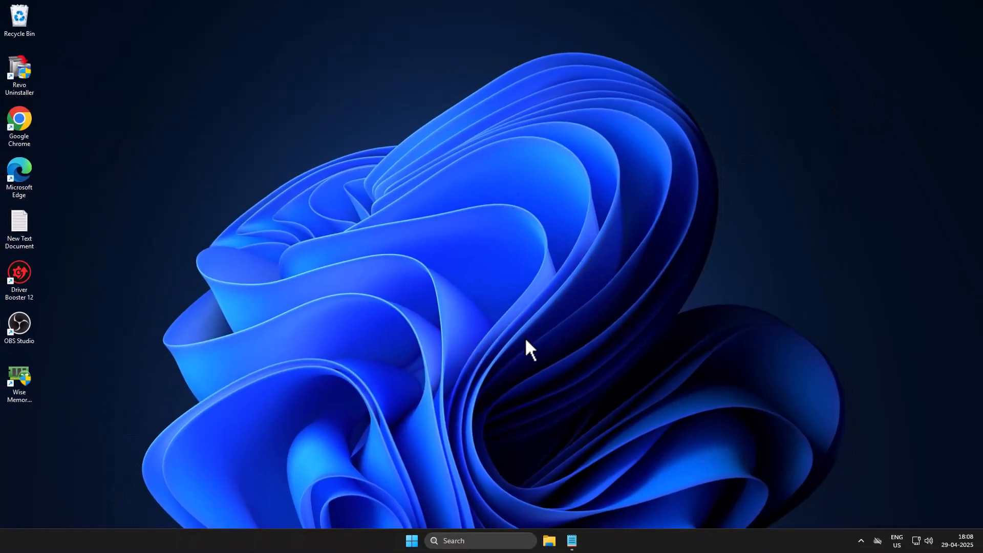
- Search for the Xbox app and open its app settings
{"action": "left_click", "coordinate": [439, 540]}
{"action": "type", "text": "xbox"}
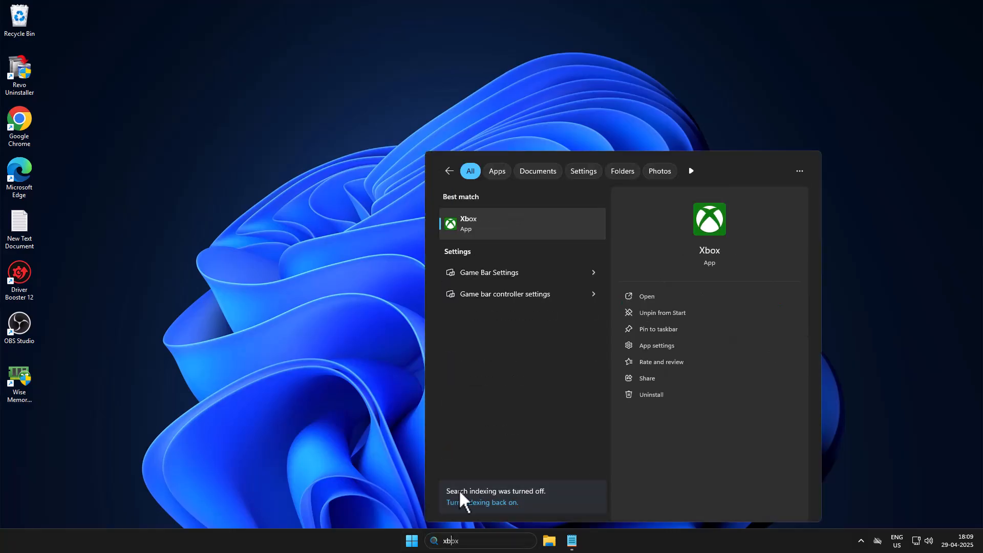
{"action": "right_click", "coordinate": [487, 236]}
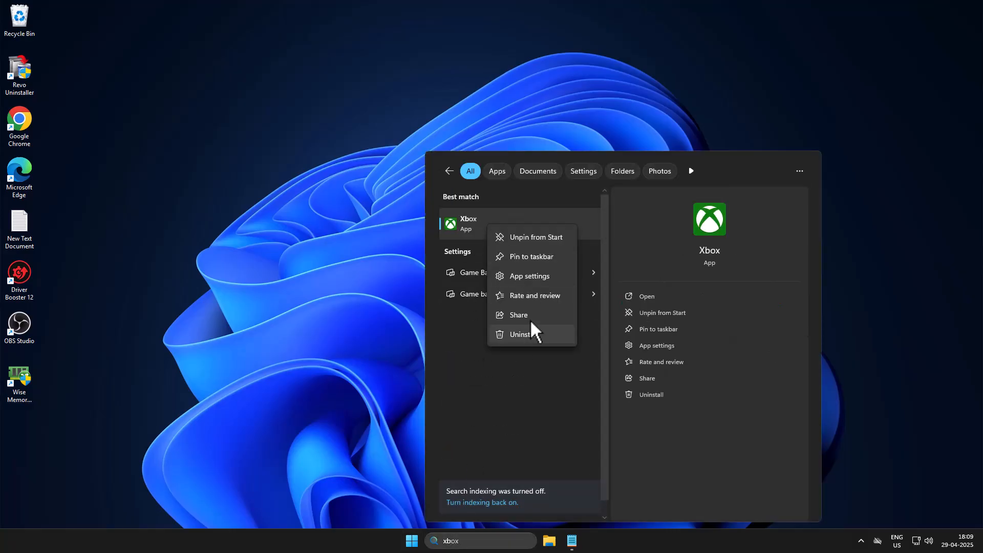
{"action": "left_click", "coordinate": [536, 275]}
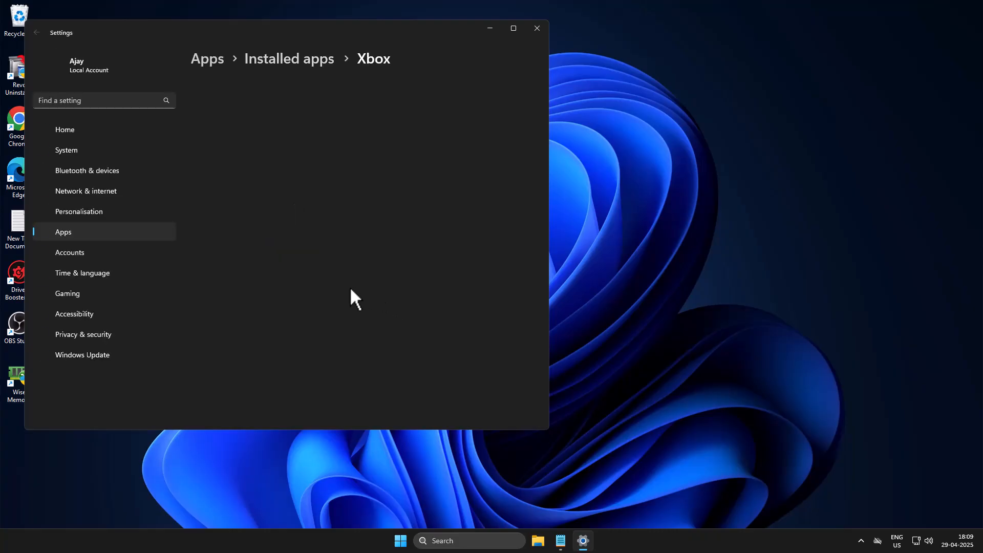
- Reset the Xbox app, confirming deletion of its data, and close the Settings window
{"action": "scroll", "coordinate": [351, 315], "scroll_direction": "down", "scroll_amount": 6}
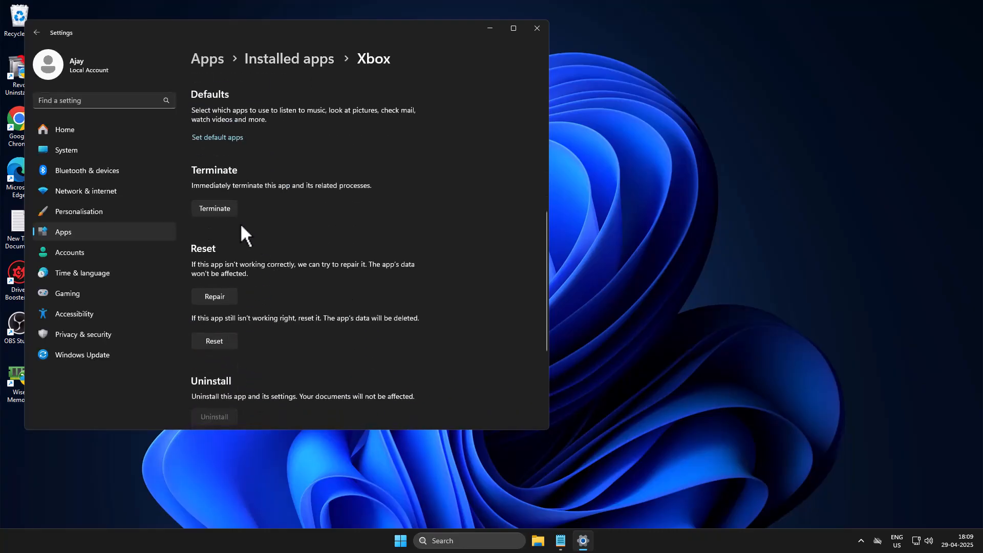
{"action": "scroll", "coordinate": [266, 307], "scroll_direction": "down", "scroll_amount": 1}
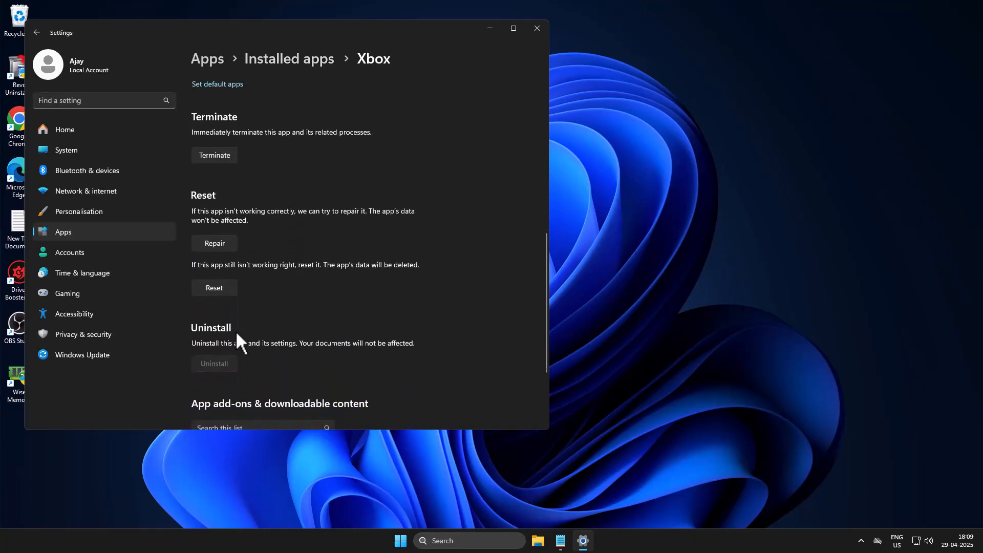
{"action": "left_click", "coordinate": [218, 287]}
{"action": "left_click", "coordinate": [267, 264]}
{"action": "left_click", "coordinate": [536, 28]}
- Search for Microsoft Store and open its app settings
{"action": "left_click", "coordinate": [485, 541]}
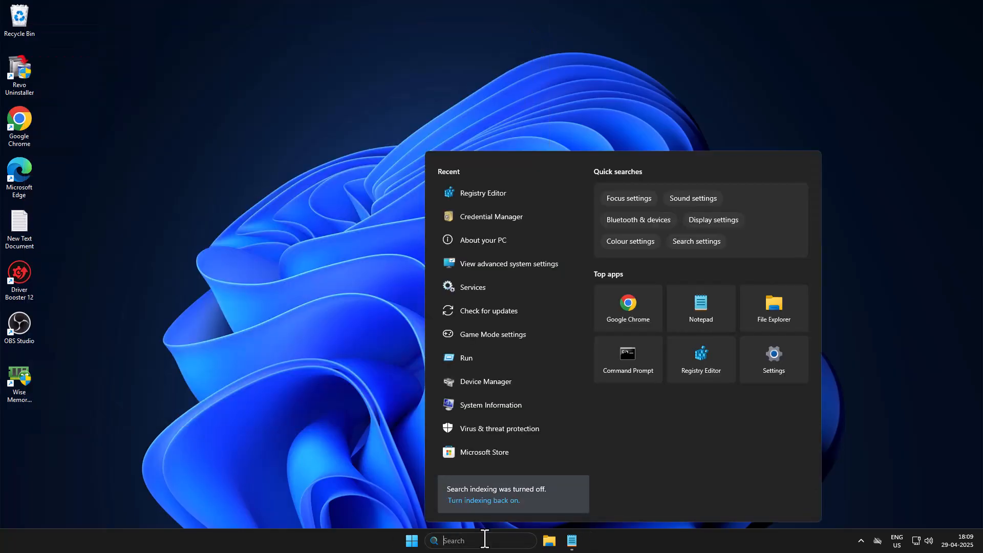
{"action": "type", "text": "microsoft Store"}
{"action": "right_click", "coordinate": [488, 229]}
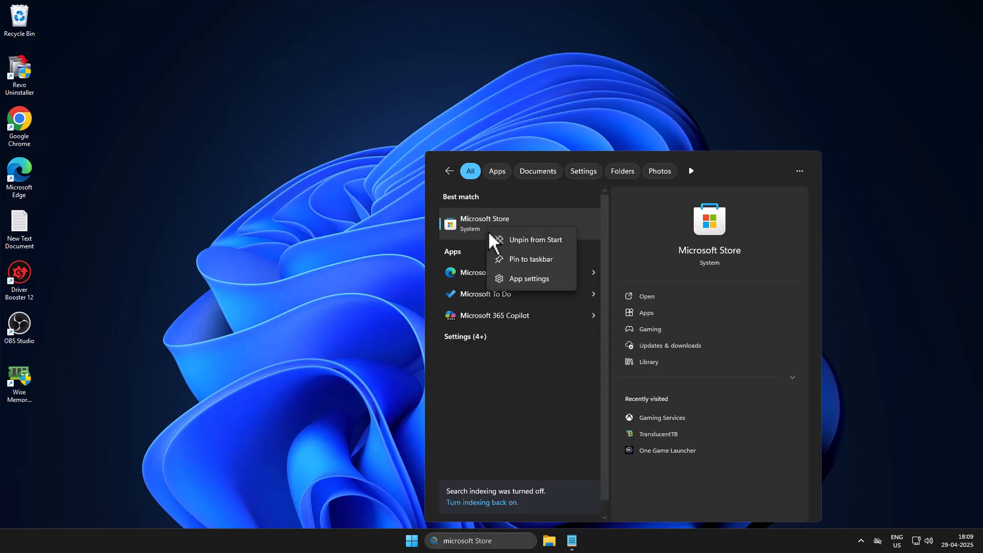
{"action": "left_click", "coordinate": [514, 272]}
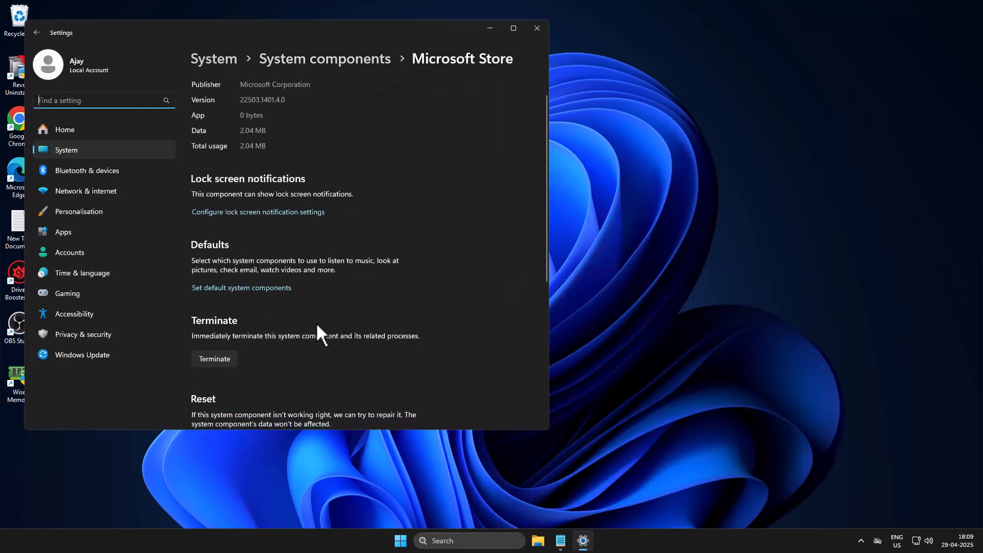
- Reset the Microsoft Store component, confirming deletion of its data, and close the Settings window
{"action": "scroll", "coordinate": [318, 327], "scroll_direction": "down", "scroll_amount": 5}
{"action": "scroll", "coordinate": [318, 327], "scroll_direction": "down", "scroll_amount": 1}
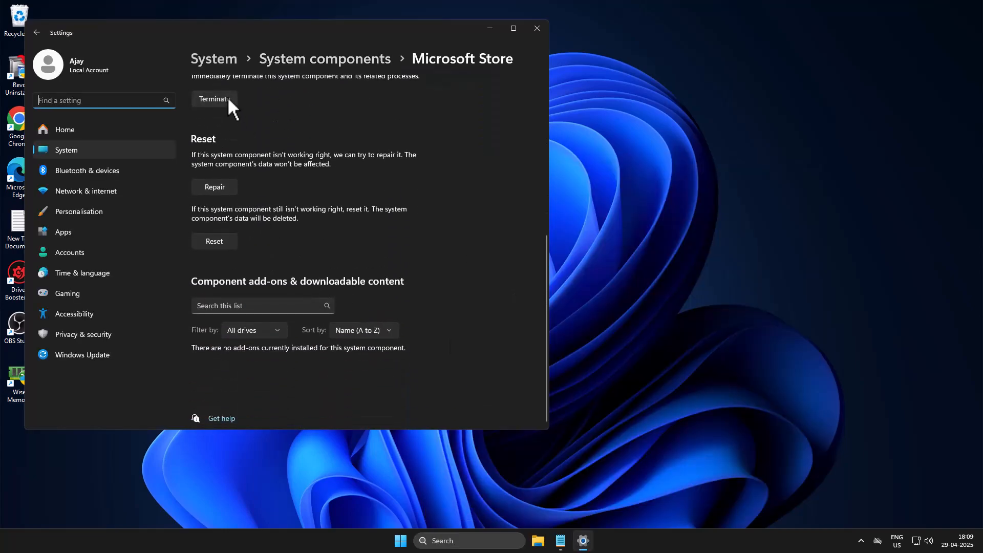
{"action": "left_click", "coordinate": [215, 241]}
{"action": "left_click", "coordinate": [260, 214]}
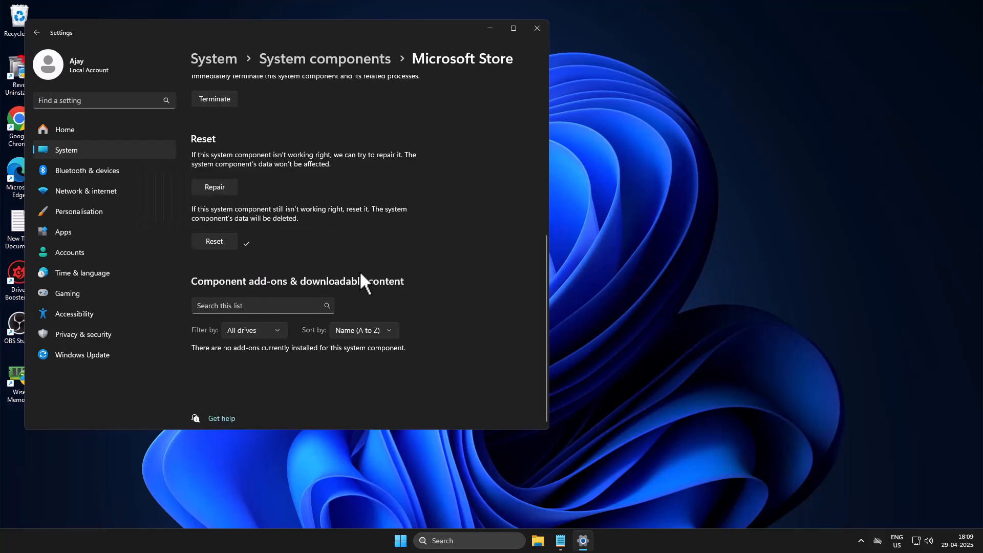
{"action": "left_click", "coordinate": [536, 28]}
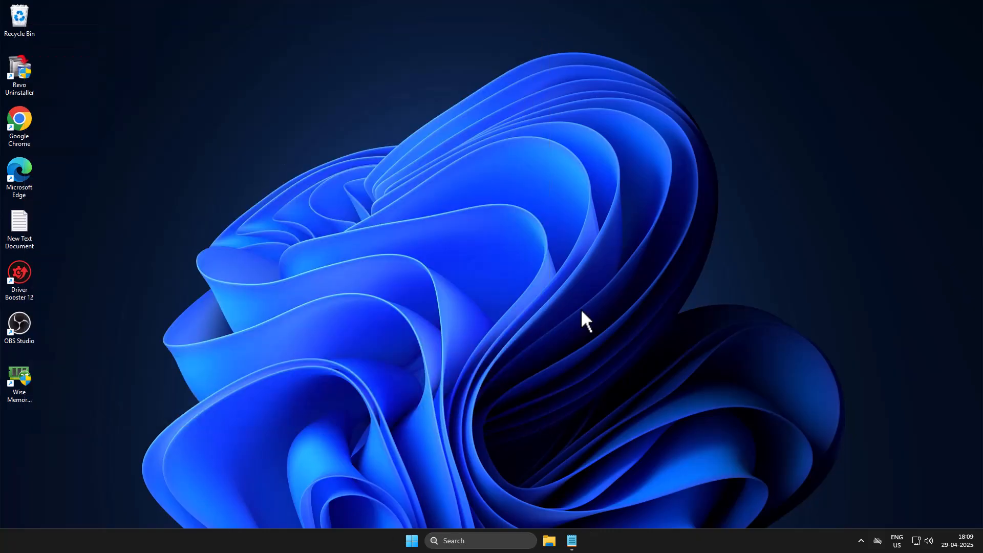
- Open the temp folder through the Run dialog, granting permanent access to it
{"action": "key", "text": "super+r"}
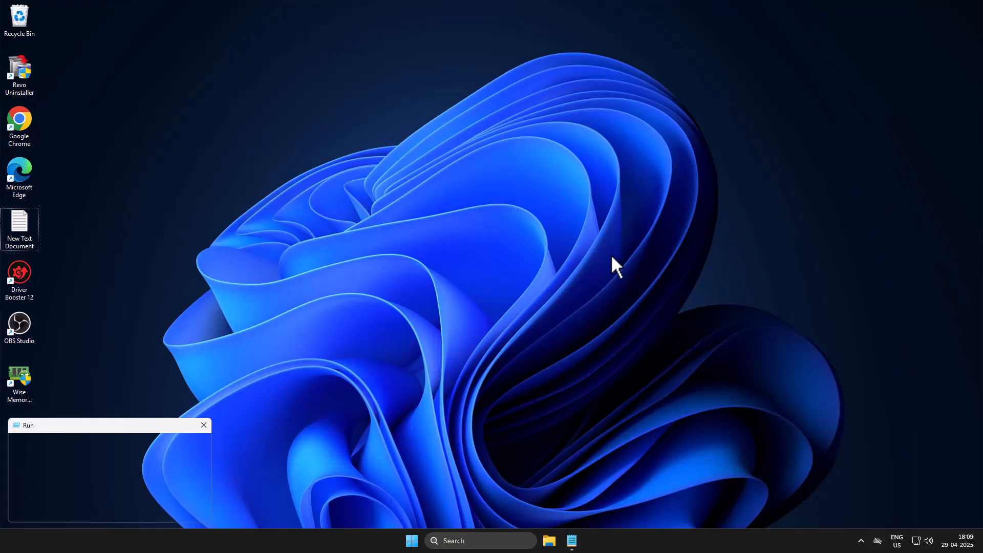
{"action": "type", "text": "temp"}
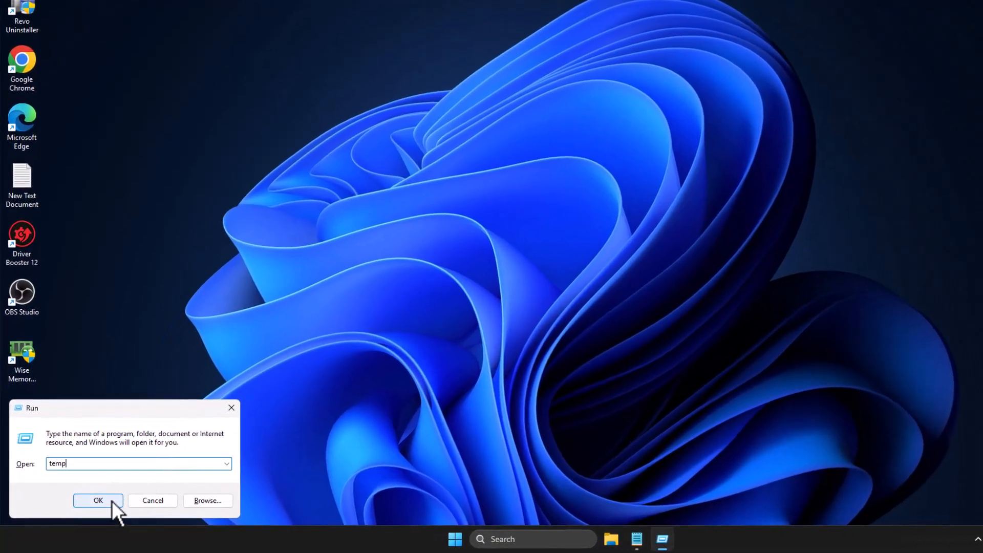
{"action": "left_click", "coordinate": [112, 501]}
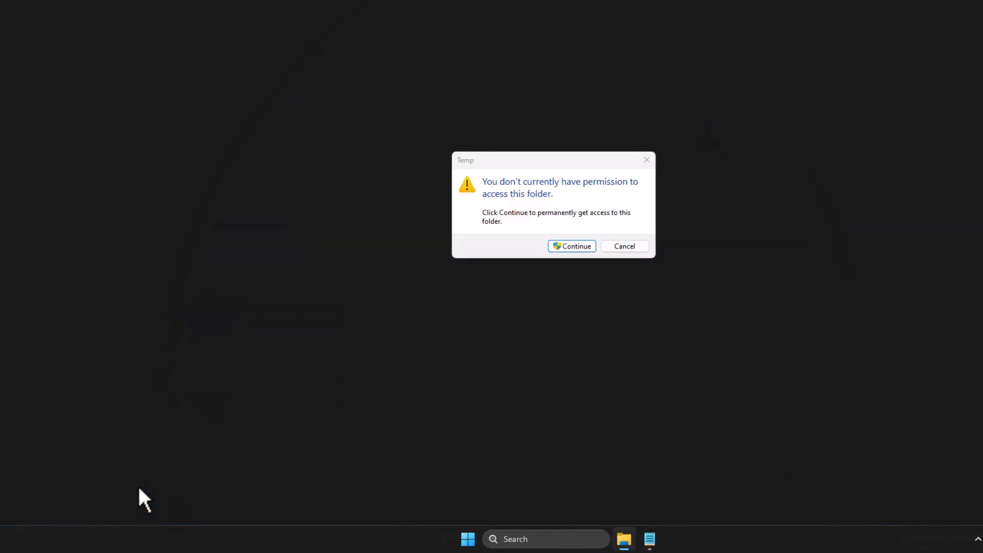
{"action": "left_click", "coordinate": [562, 250]}
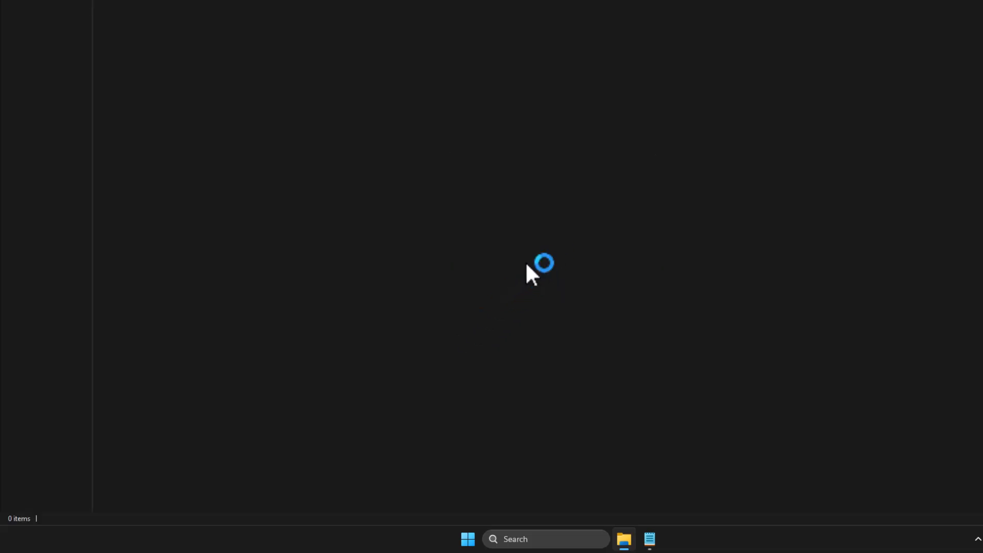
- Delete all files in the temp folder, skipping the items that are in use, and close the folder
{"action": "left_click_drag", "start_coordinate": [384, 263], "coordinate": [318, 35]}
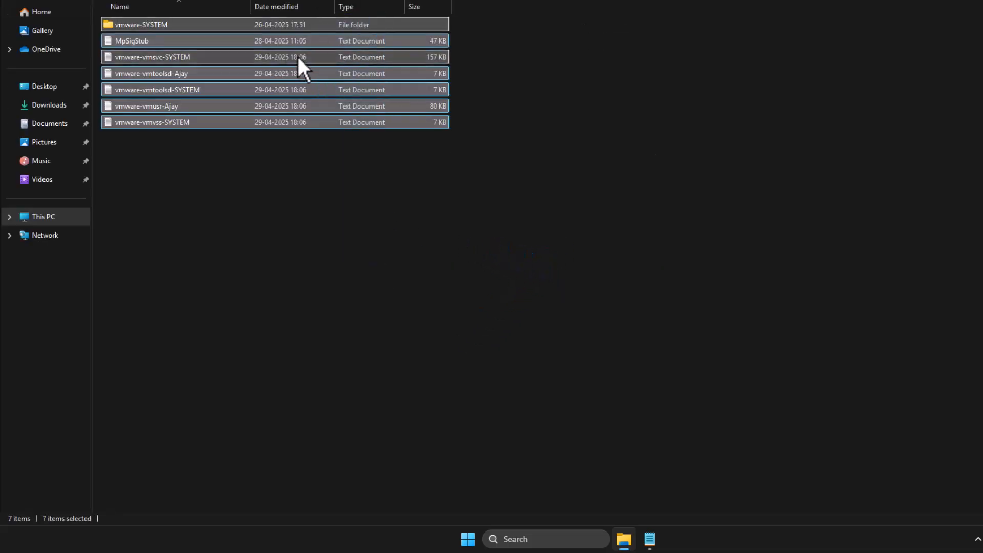
{"action": "right_click", "coordinate": [239, 81]}
{"action": "mouse_move", "coordinate": [258, 89]}
{"action": "left_click", "coordinate": [181, 100]}
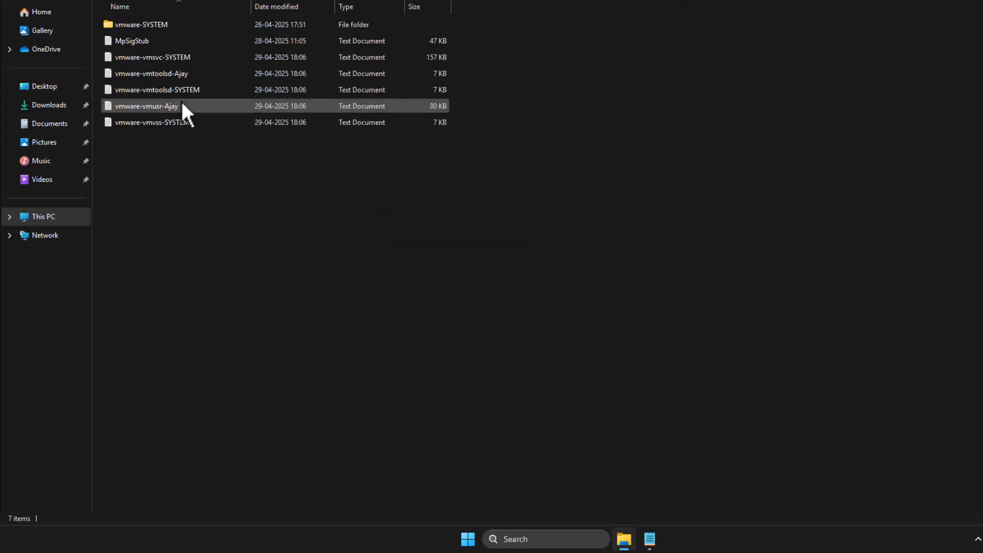
{"action": "left_click", "coordinate": [182, 88]}
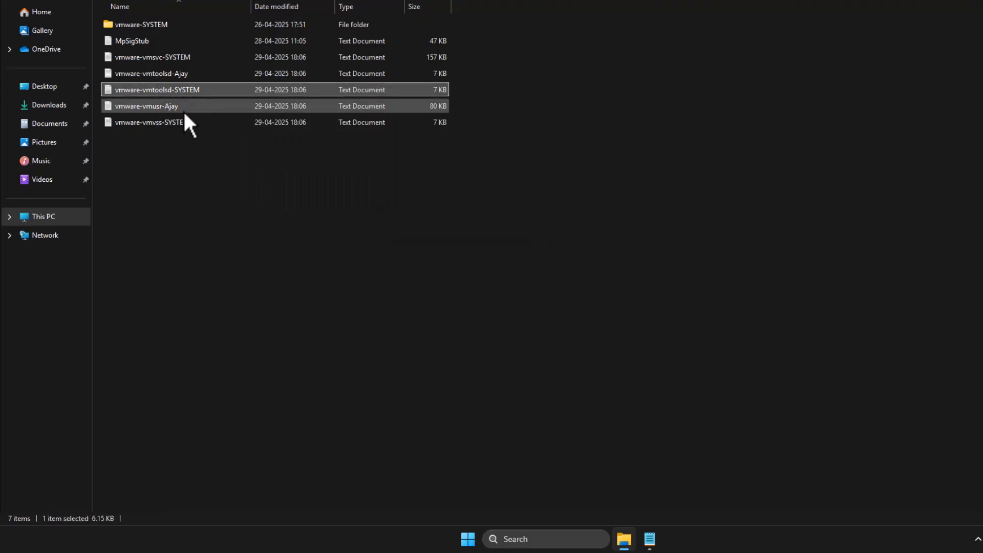
{"action": "key", "text": "ctrl+a"}
{"action": "right_click", "coordinate": [193, 107]}
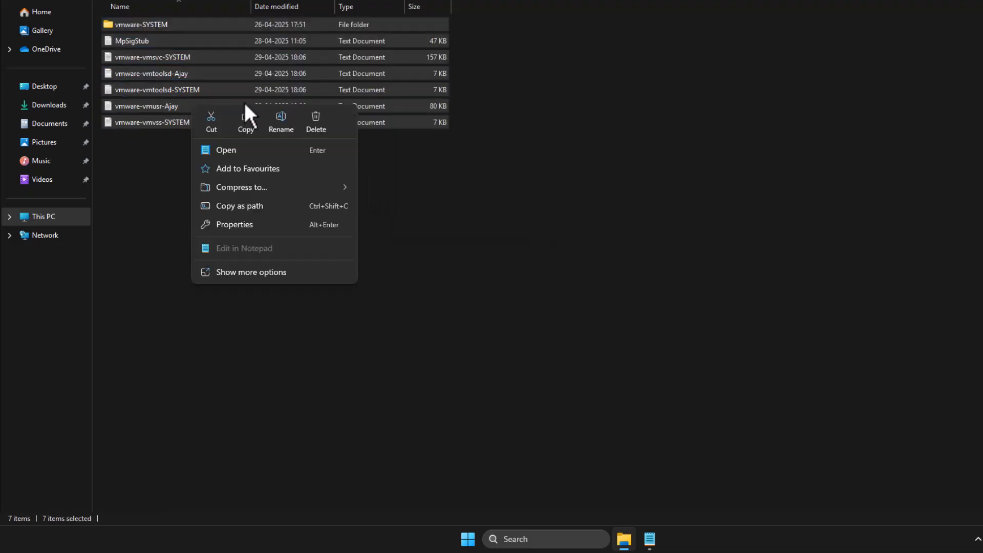
{"action": "left_click", "coordinate": [315, 117]}
{"action": "left_click", "coordinate": [238, 179]}
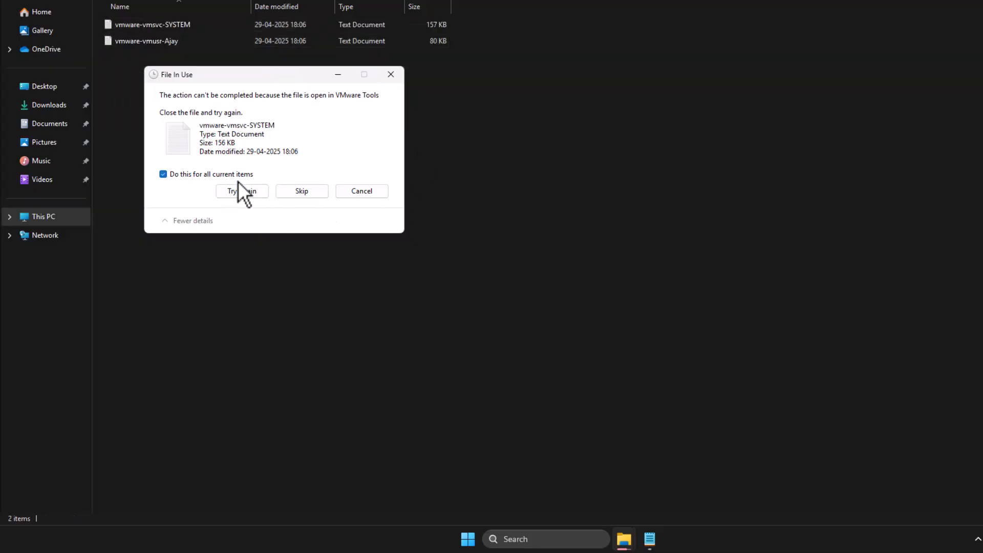
{"action": "left_click", "coordinate": [305, 190]}
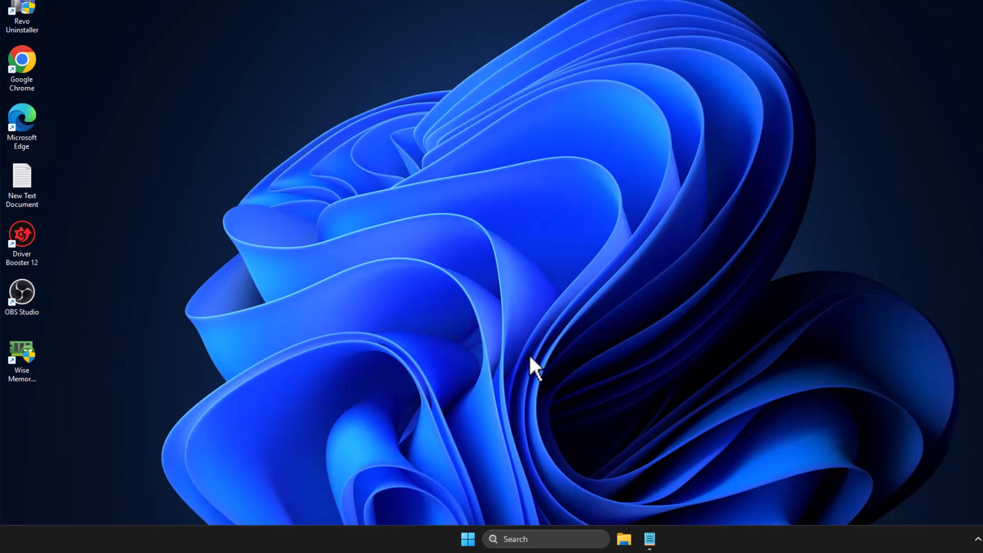
- Open the user's temporary files folder by running %temp% from the Run dialog
{"action": "key", "text": "super+r"}
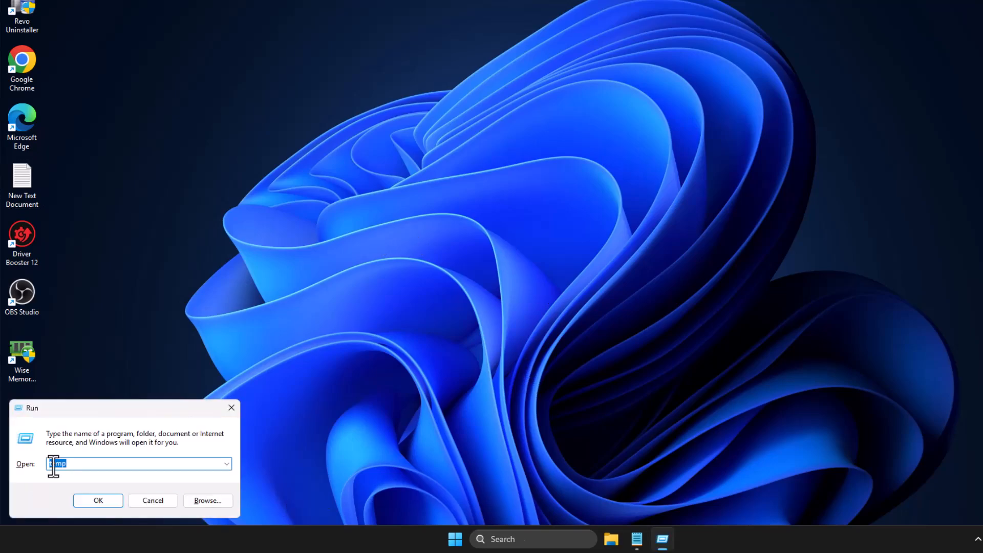
{"action": "left_click", "coordinate": [53, 463]}
{"action": "type", "text": "%"}
{"action": "type", "text": "%"}
{"action": "left_click", "coordinate": [94, 499]}
- Delete everything in the %temp% folder, skipping all items in use, and return to the desktop
{"action": "left_click", "coordinate": [385, 235]}
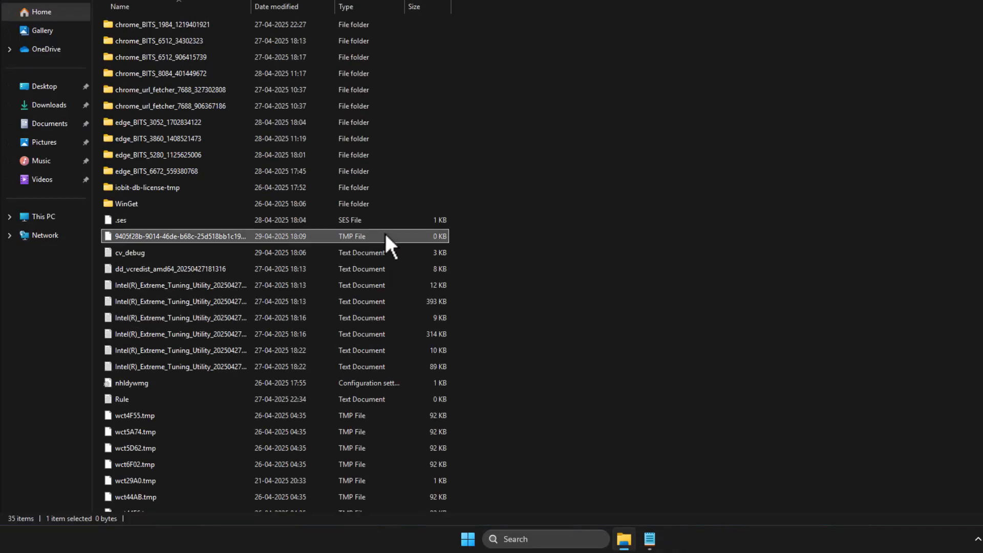
{"action": "left_click", "coordinate": [291, 171]}
{"action": "key", "text": "ctrl+a"}
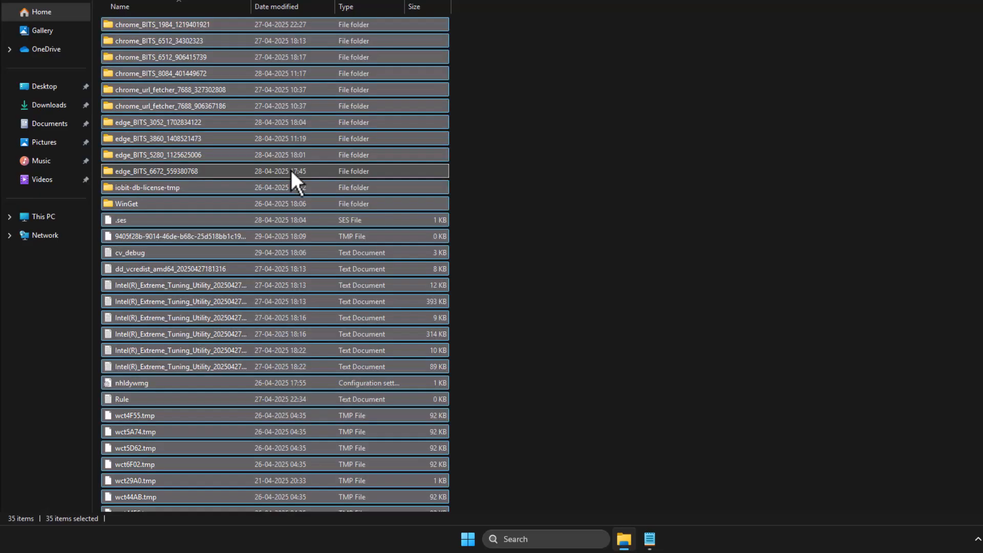
{"action": "right_click", "coordinate": [291, 171]}
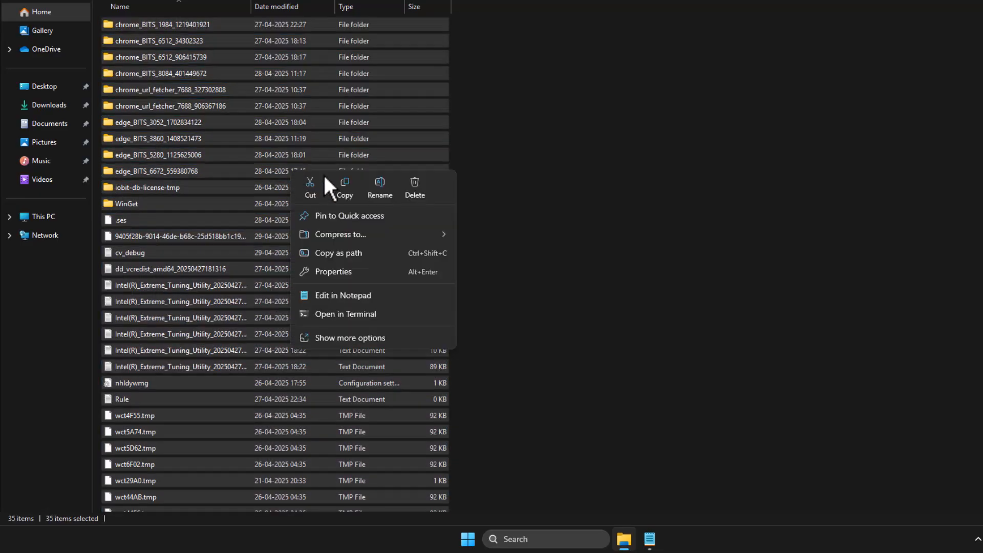
{"action": "left_click", "coordinate": [407, 187]}
{"action": "left_click", "coordinate": [462, 183]}
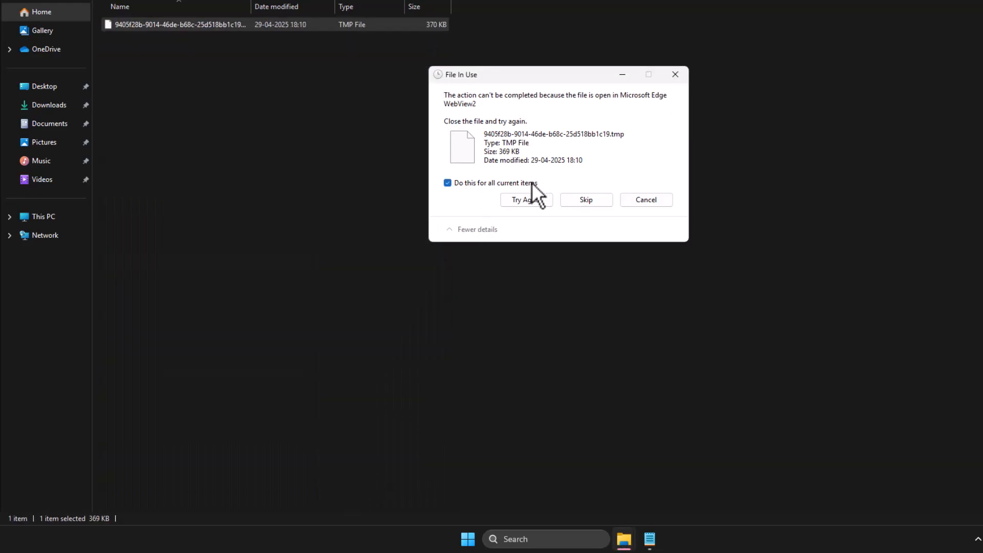
{"action": "left_click", "coordinate": [588, 202]}
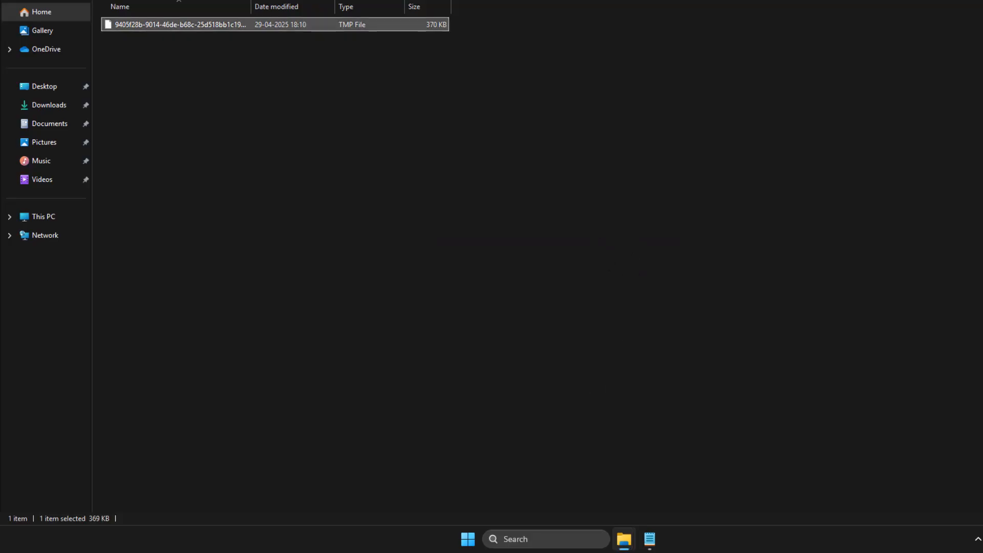
{"action": "key", "text": "super+d"}
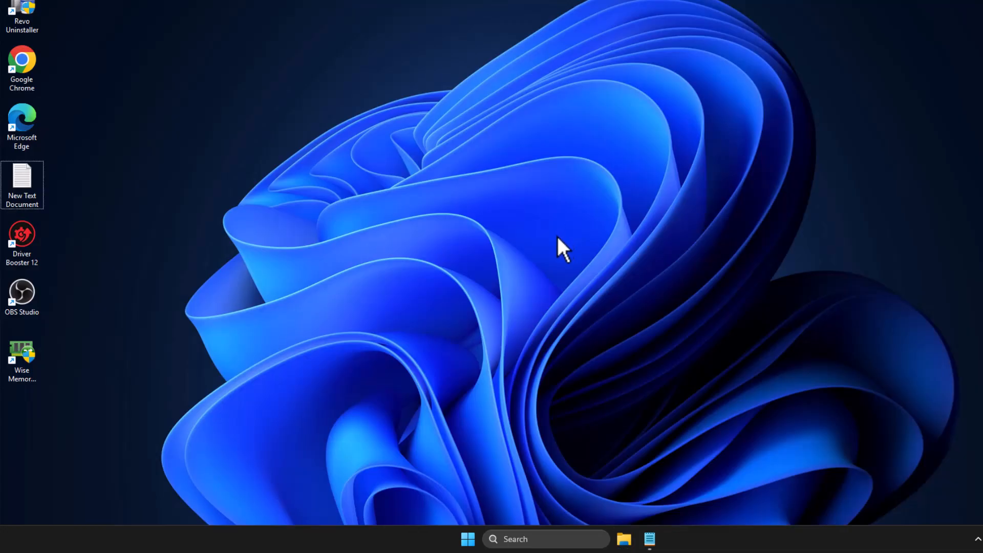
- Open the prefetch folder through the Run dialog, granting permanent access to it
{"action": "key", "text": "super+r"}
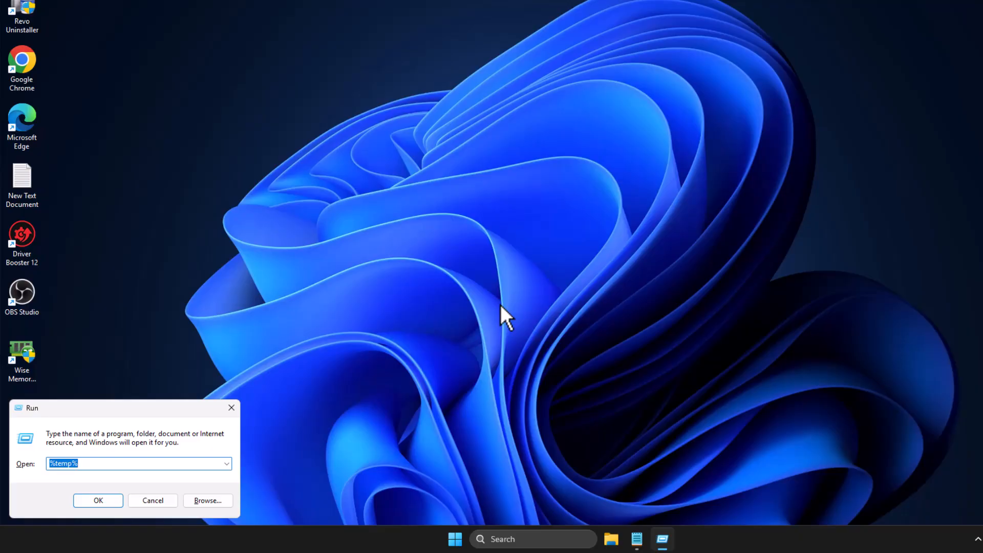
{"action": "type", "text": "prefetch"}
{"action": "key", "text": "Return"}
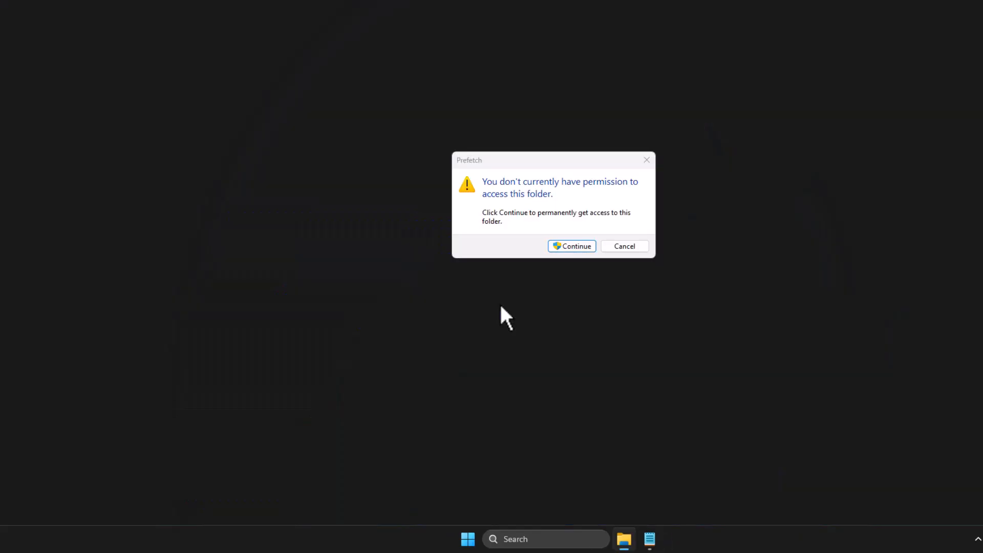
{"action": "left_click", "coordinate": [553, 248]}
- Delete all files in the Prefetch folder
{"action": "left_click", "coordinate": [309, 188]}
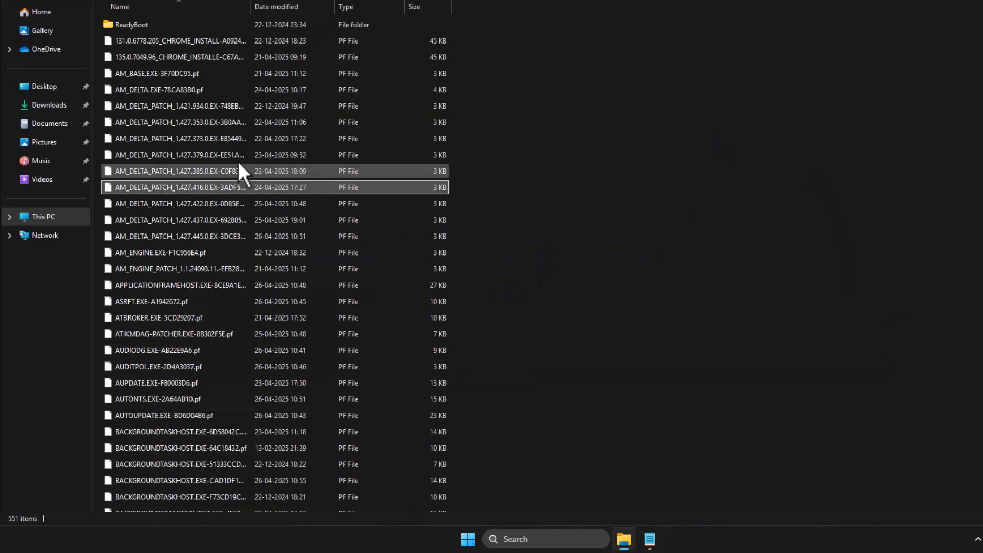
{"action": "key", "text": "ctrl+a"}
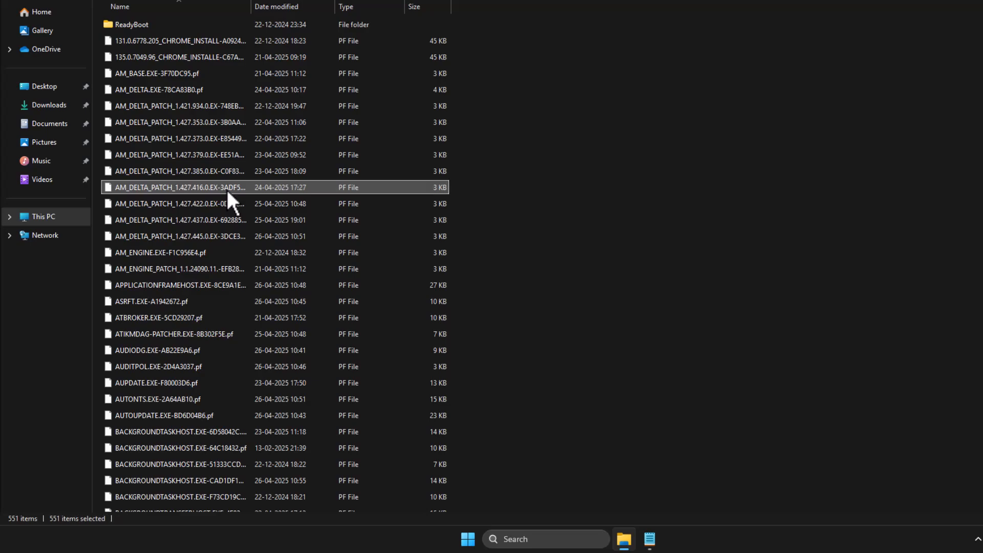
{"action": "right_click", "coordinate": [226, 190]}
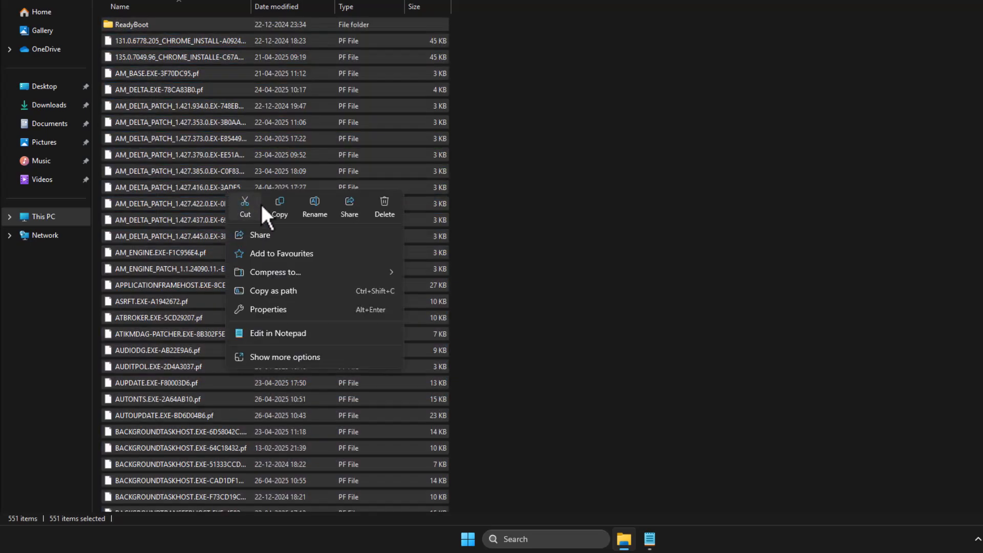
{"action": "left_click", "coordinate": [385, 210]}
{"action": "key", "text": "Delete"}
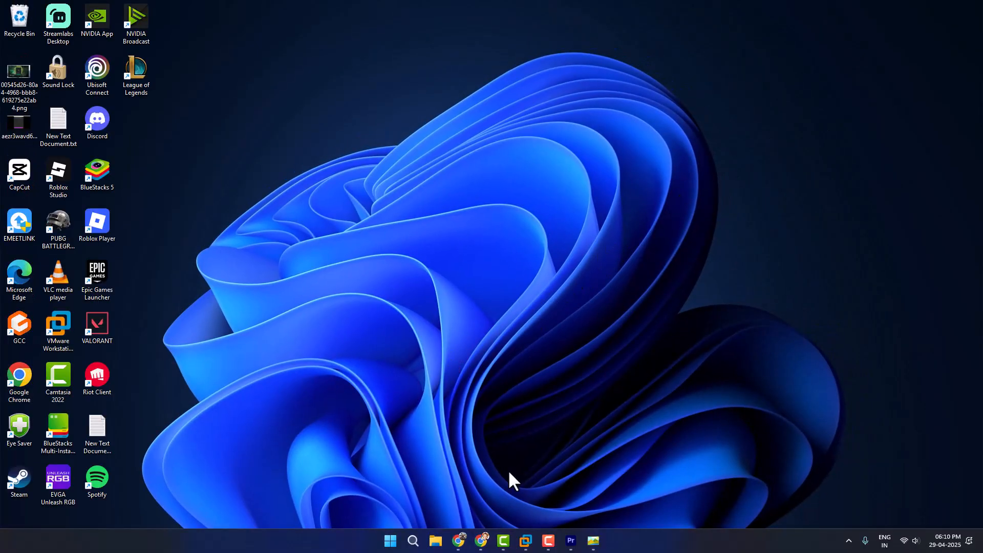
- Search for Credential Manager, open it, show the Windows Credentials and maximize the window
{"action": "left_click", "coordinate": [413, 541]}
{"action": "type", "text": "cre"}
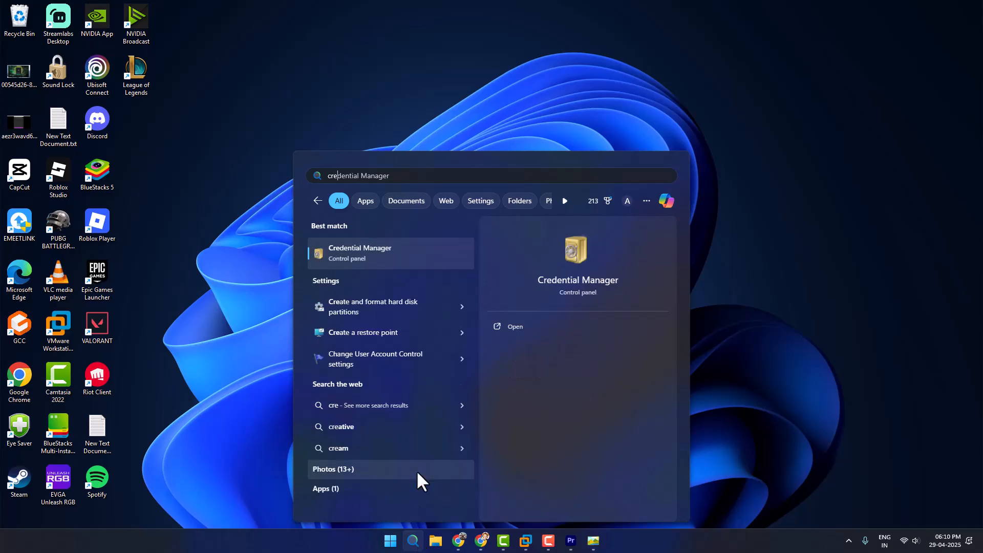
{"action": "left_click", "coordinate": [404, 252]}
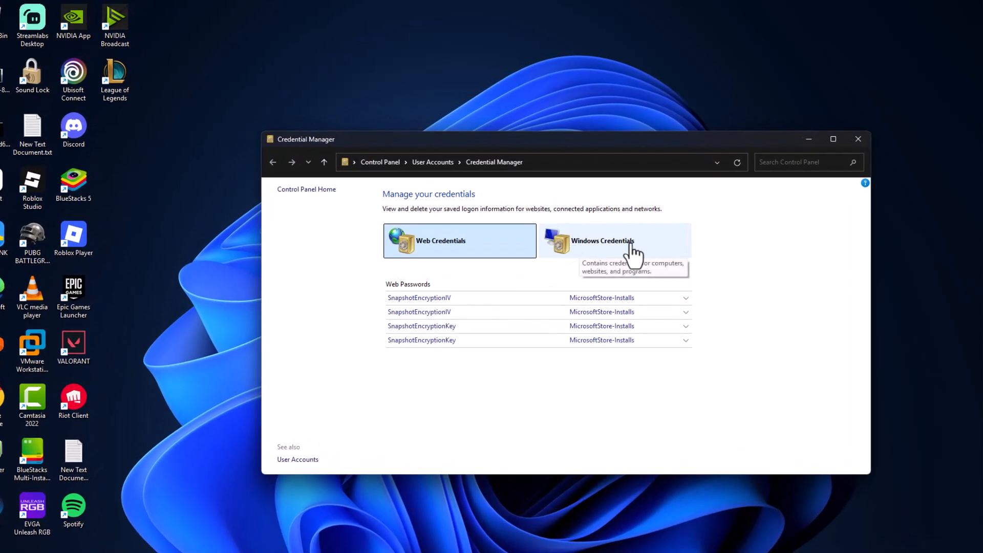
{"action": "left_click", "coordinate": [633, 254]}
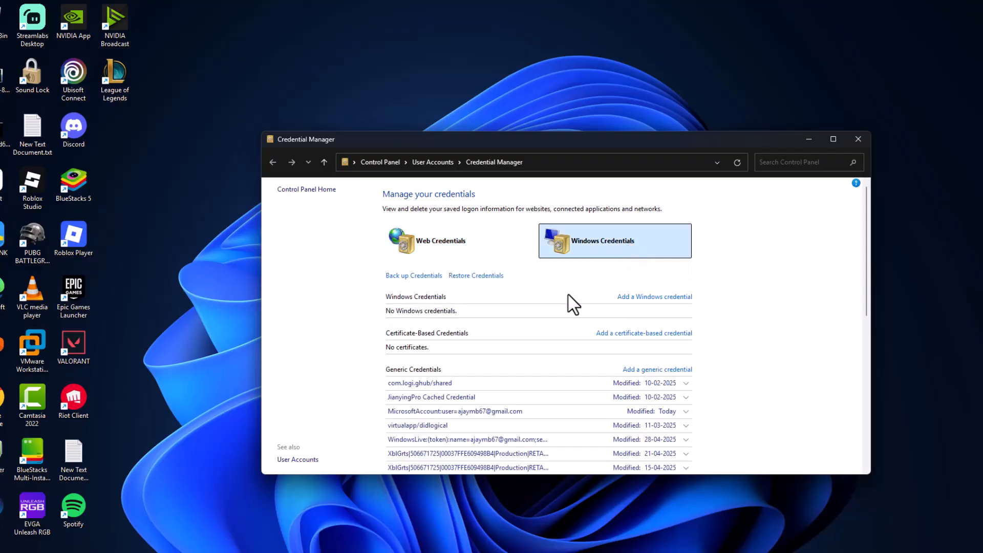
{"action": "double_click", "coordinate": [702, 137]}
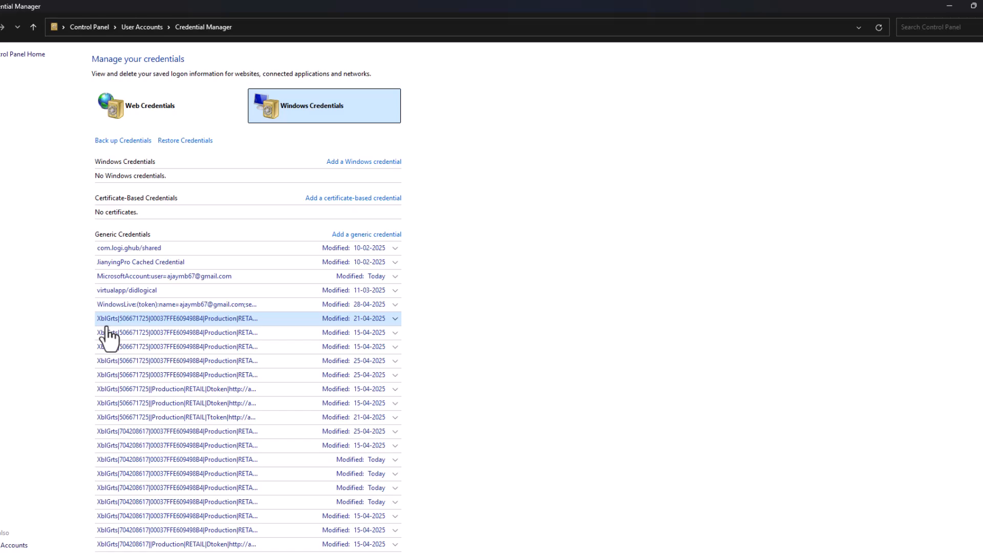
- Examine the XblGrts entries under Generic Credentials, expanding and collapsing the first two for their Remove option, and close Credential Manager
{"action": "scroll", "coordinate": [111, 335], "scroll_direction": "down", "scroll_amount": 1}
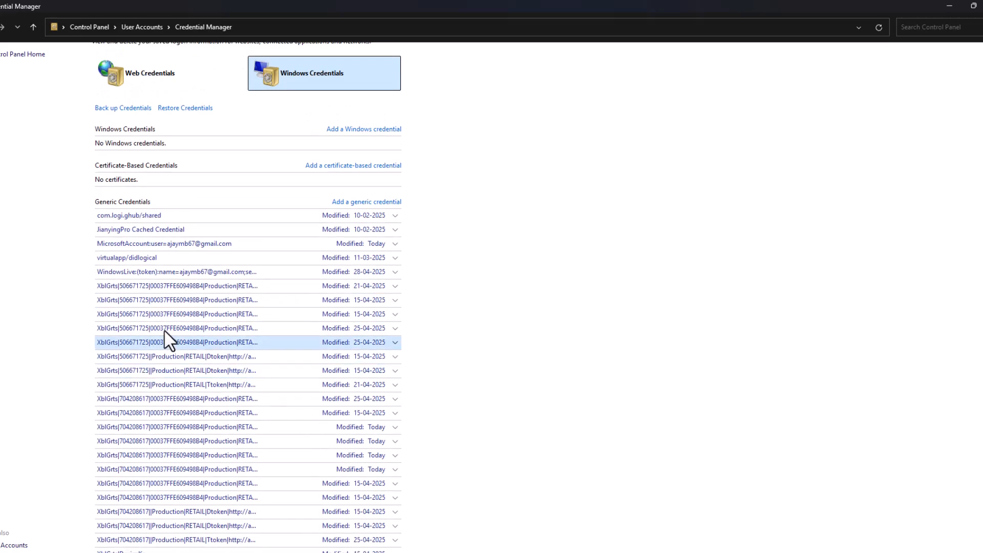
{"action": "left_click", "coordinate": [175, 286]}
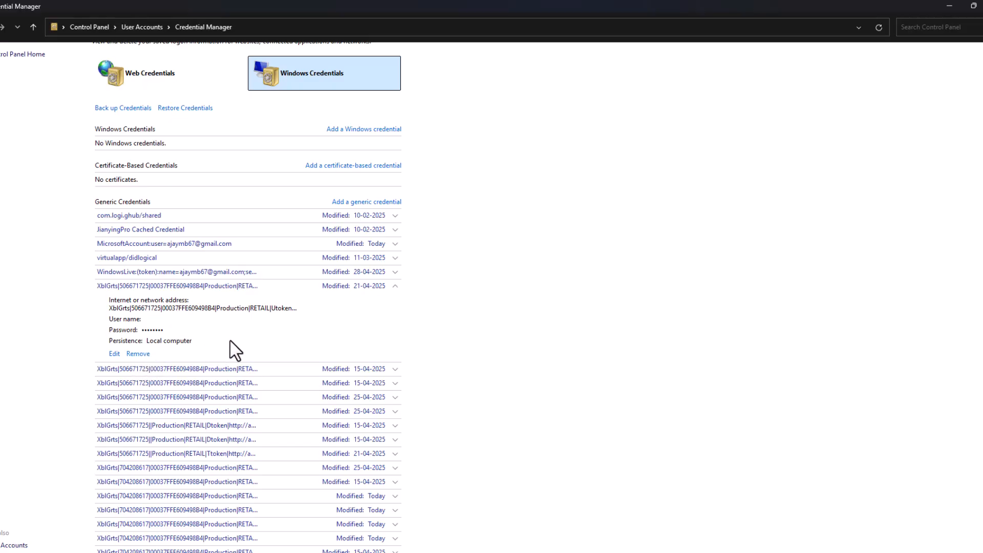
{"action": "scroll", "coordinate": [237, 466], "scroll_direction": "down", "scroll_amount": 4}
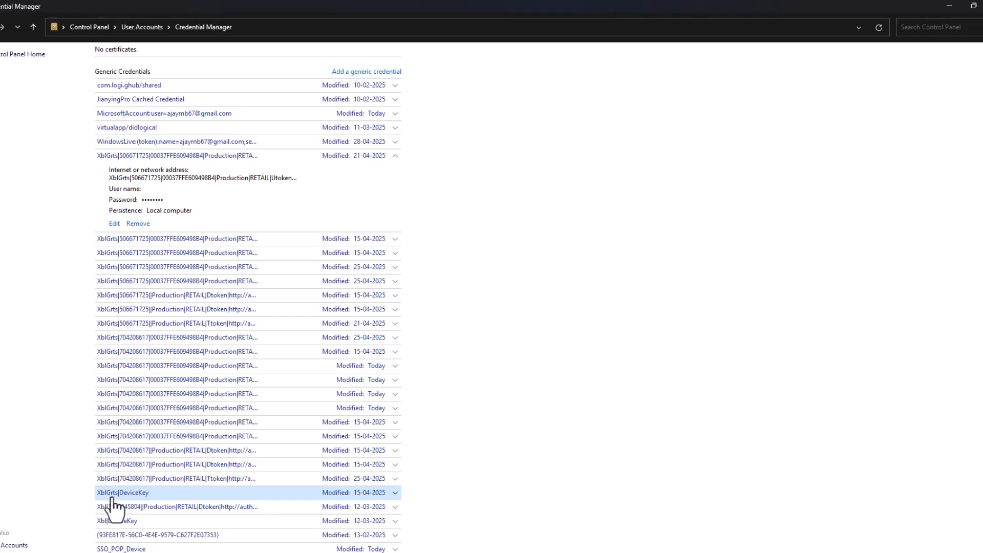
{"action": "left_click", "coordinate": [154, 239]}
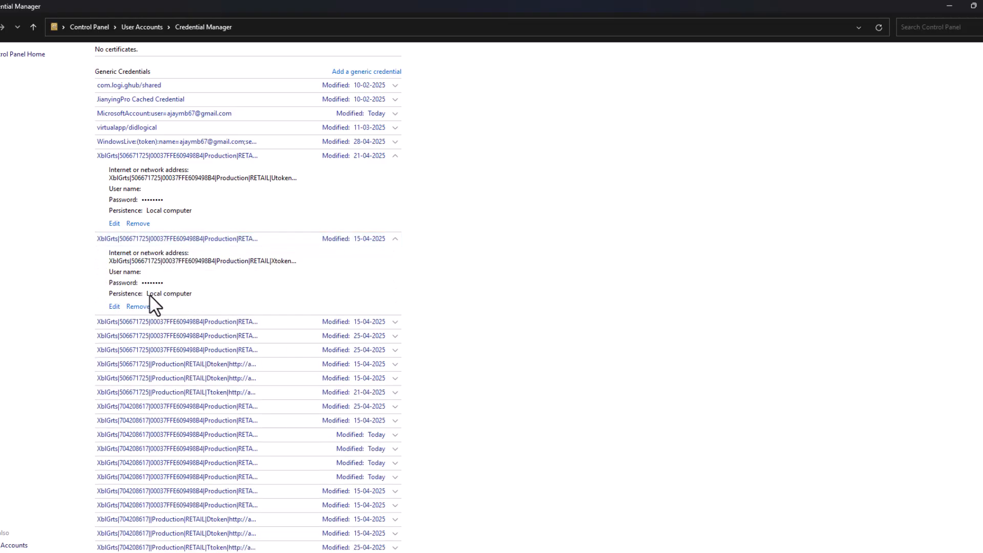
{"action": "left_click", "coordinate": [318, 239]}
{"action": "left_click", "coordinate": [341, 155]}
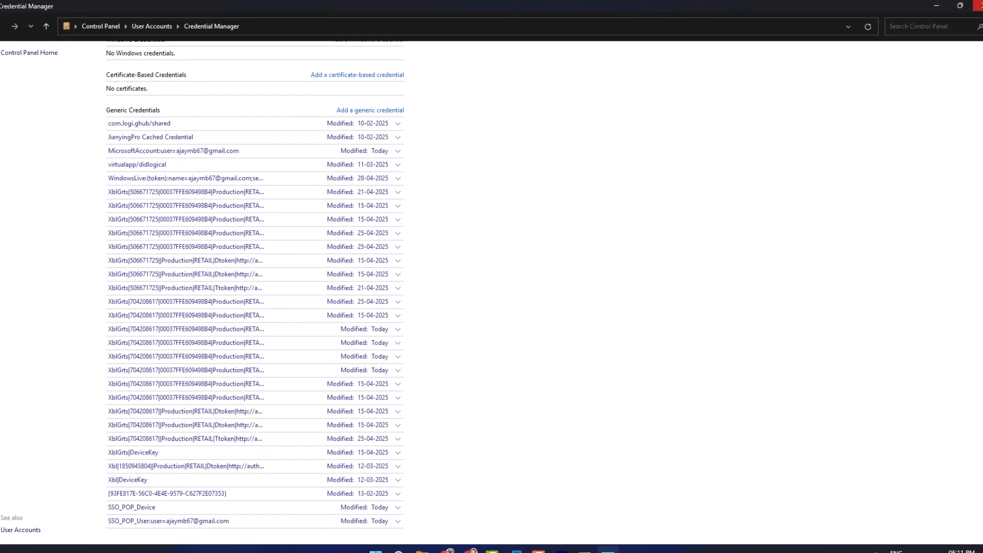
{"action": "left_click", "coordinate": [970, 5]}
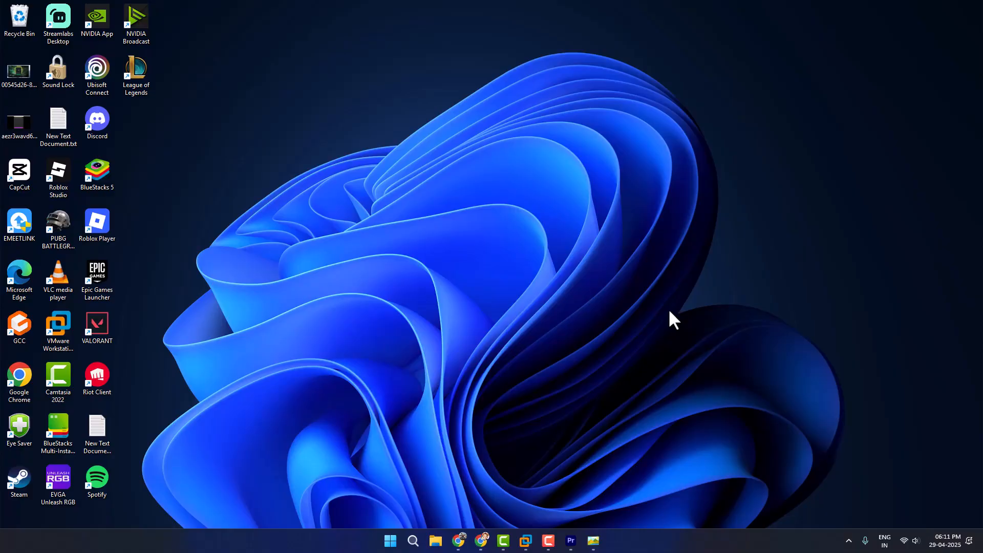
- Open the local application data folder by running %localappdata% from the Run dialog
{"action": "key", "text": "super+r"}
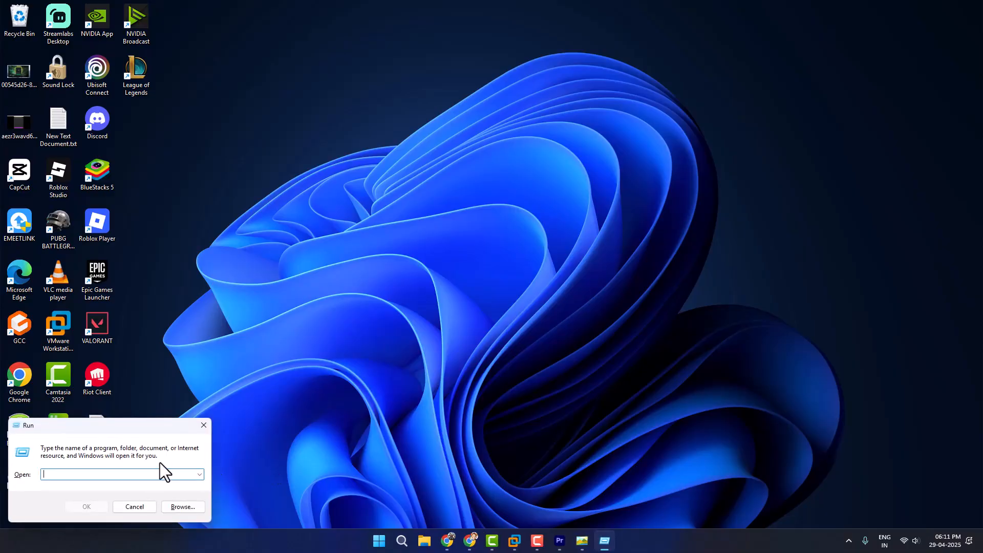
{"action": "type", "text": "%local"}
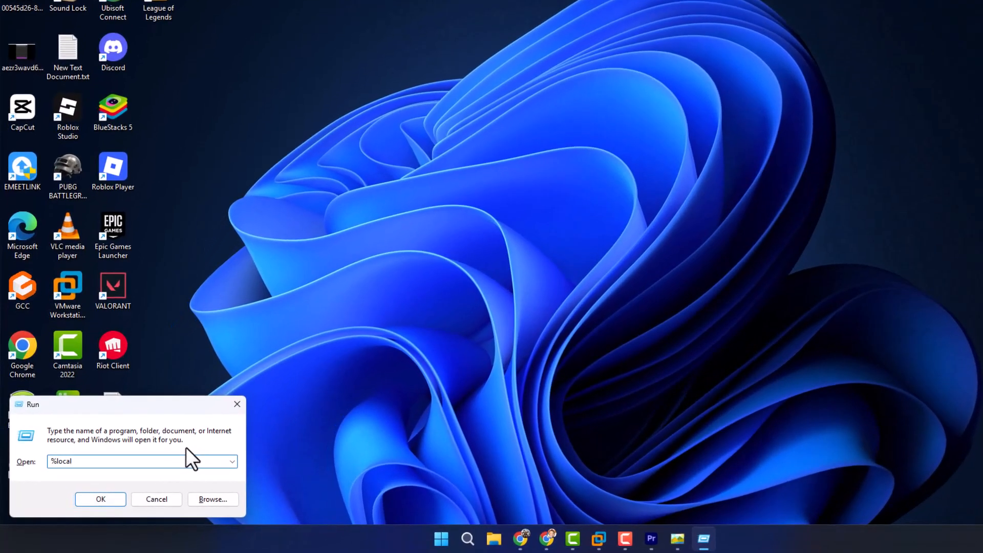
{"action": "type", "text": "appdata%"}
{"action": "left_click", "coordinate": [117, 493]}
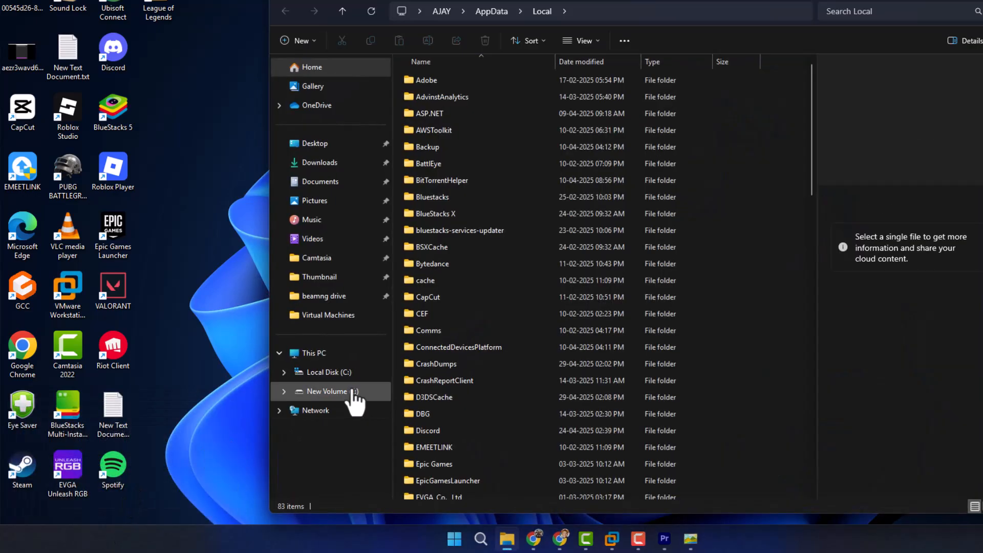
- Find the Packages folder inside AppData\Local and open it
{"action": "left_click", "coordinate": [491, 295]}
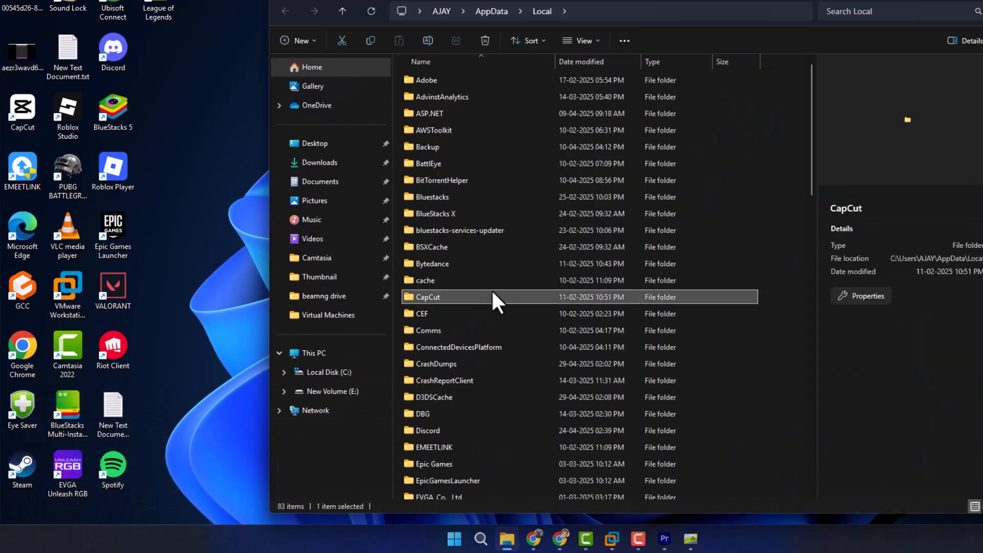
{"action": "key", "text": "p"}
{"action": "left_click", "coordinate": [475, 93]}
{"action": "double_click", "coordinate": [475, 92]}
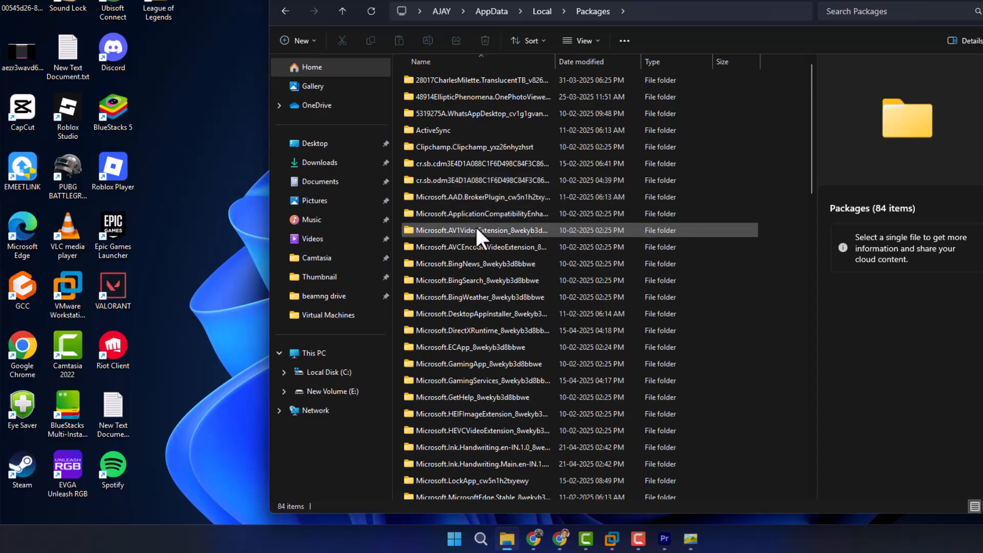
- Open the Microsoft.XboxIdentityProvider_8wekyb3d8bbwe package folder and go into its AC\TokenBroker subfolder
{"action": "scroll", "coordinate": [475, 225], "scroll_direction": "down", "scroll_amount": 19}
{"action": "left_click", "coordinate": [443, 291]}
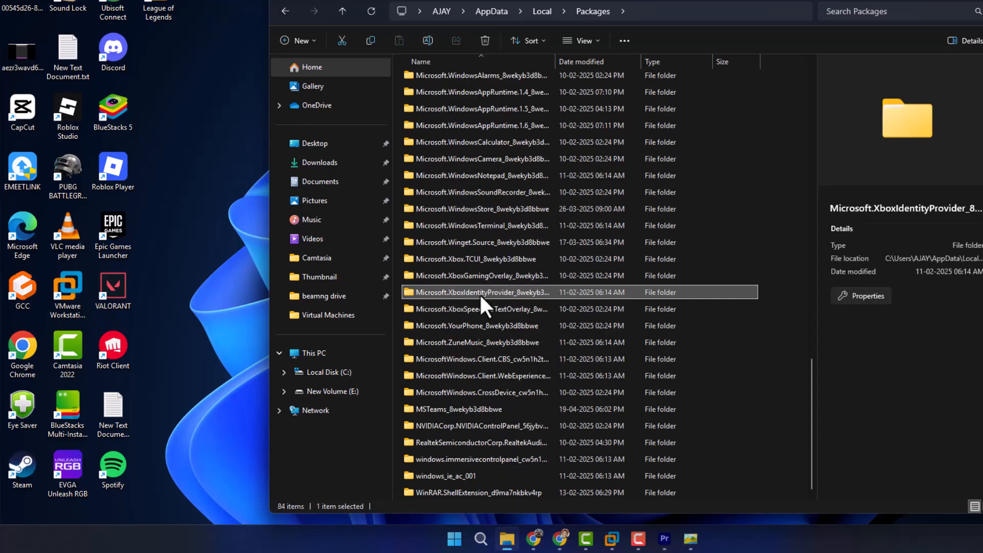
{"action": "double_click", "coordinate": [513, 290]}
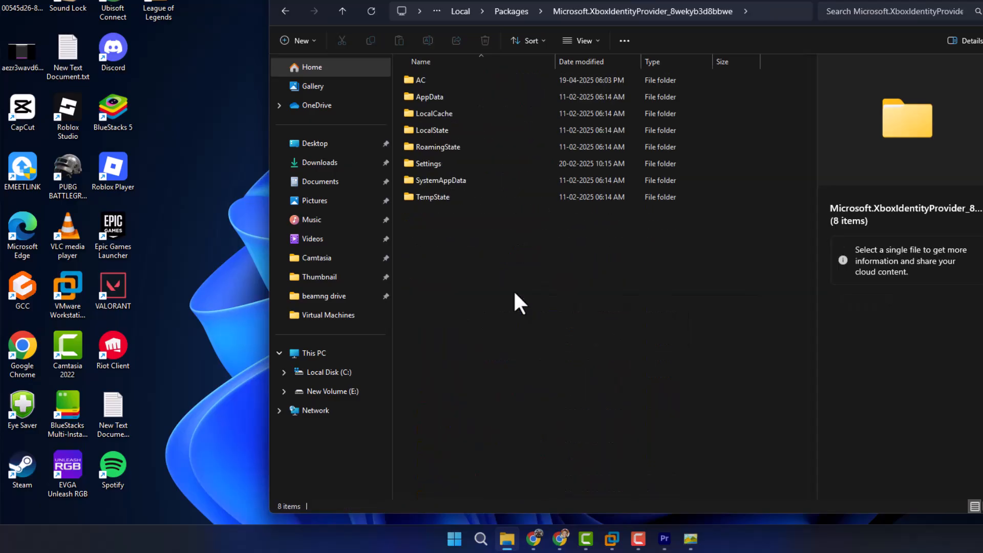
{"action": "double_click", "coordinate": [498, 79]}
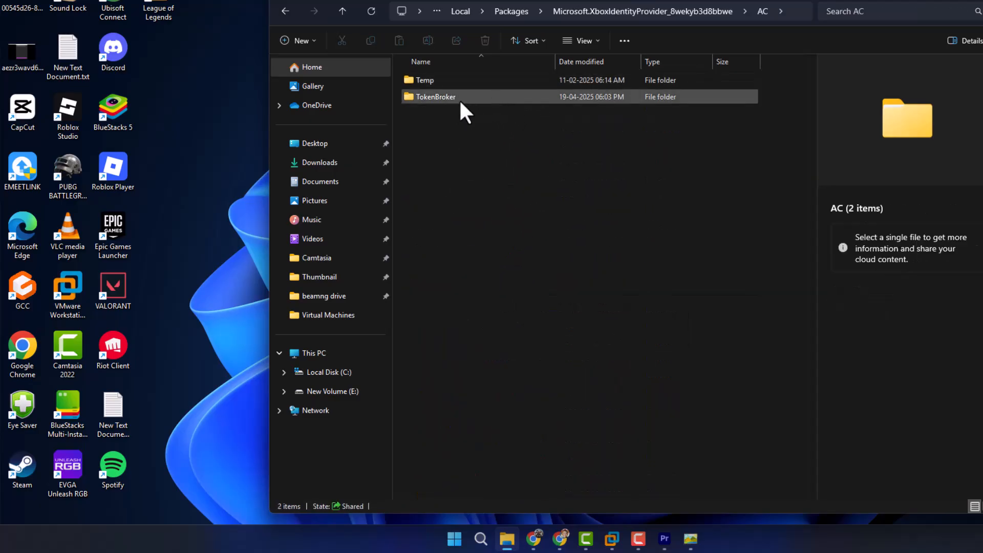
{"action": "double_click", "coordinate": [444, 97]}
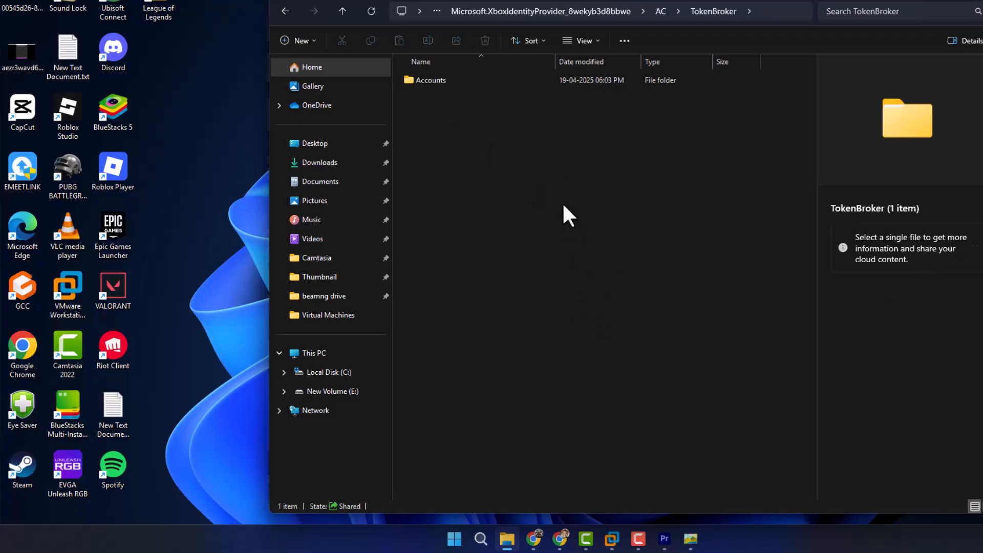
- Show the available actions for the Accounts folder inside TokenBroker, dismiss them and close the File Explorer window
{"action": "left_click_drag", "start_coordinate": [562, 202], "coordinate": [523, 90]}
{"action": "left_click_drag", "start_coordinate": [499, 211], "coordinate": [475, 67]}
{"action": "right_click", "coordinate": [459, 132]}
{"action": "mouse_move", "coordinate": [527, 224]}
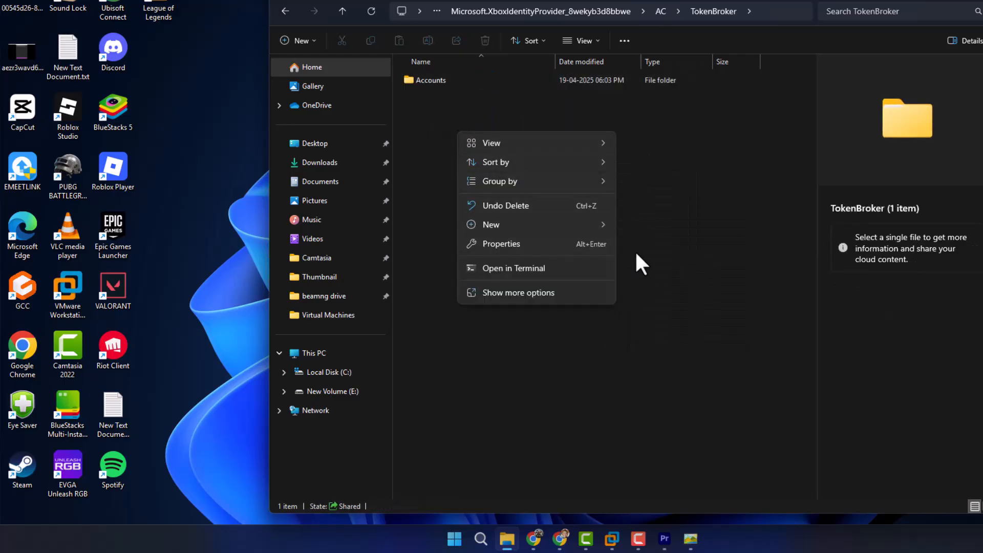
{"action": "right_click", "coordinate": [445, 81]}
{"action": "left_click", "coordinate": [670, 126]}
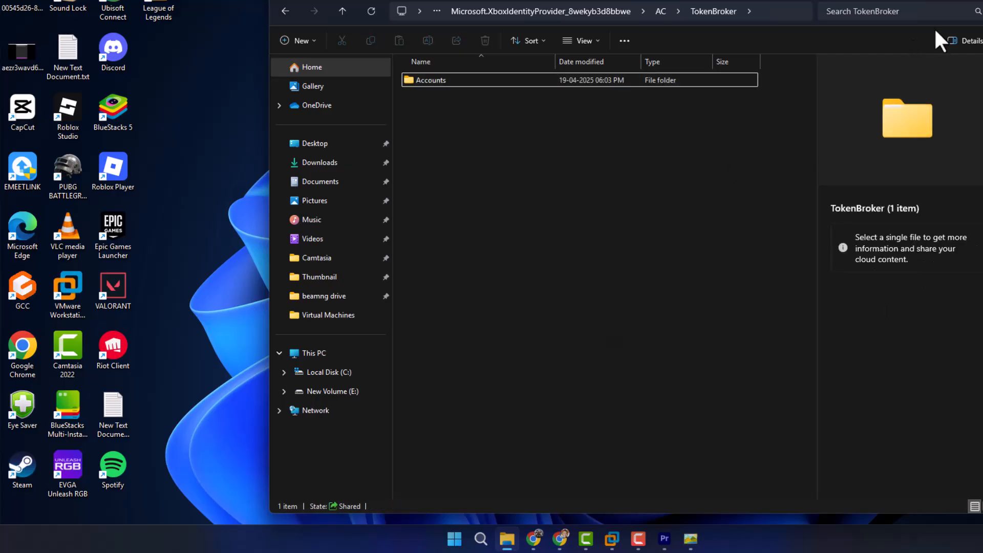
{"action": "left_click", "coordinate": [960, 16]}
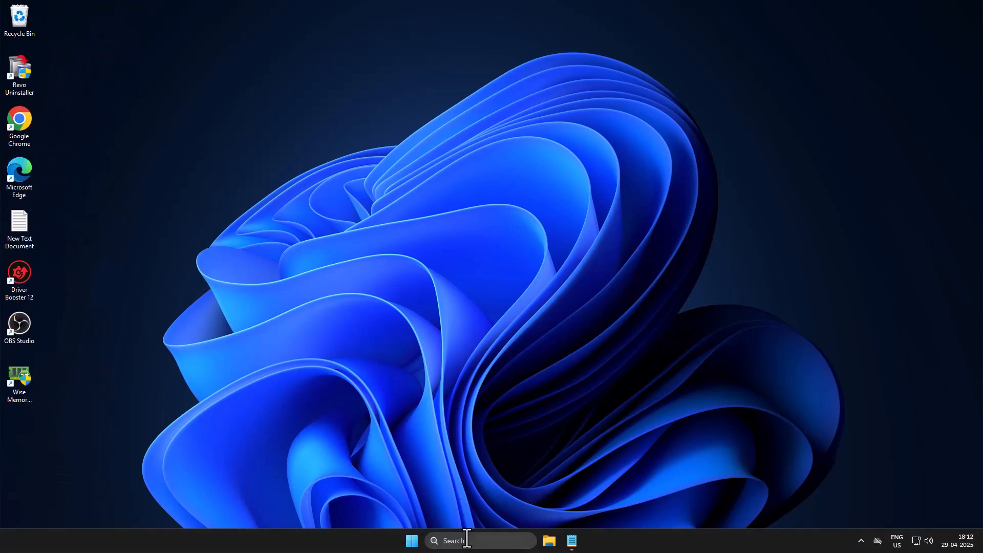
- Search Windows for "power" and launch Windows PowerShell as administrator, approving the elevation request
{"action": "left_click", "coordinate": [468, 539]}
{"action": "type", "text": "power"}
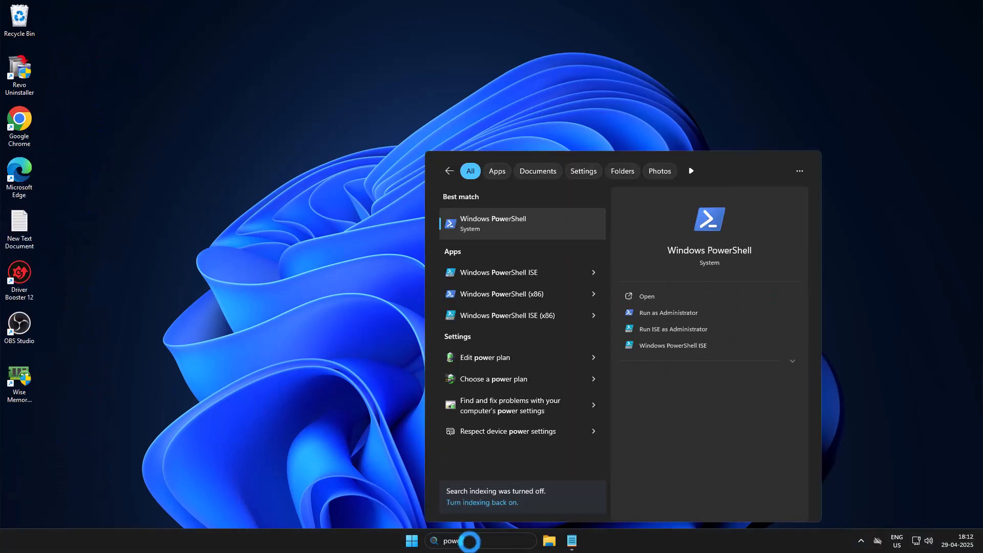
{"action": "right_click", "coordinate": [496, 228]}
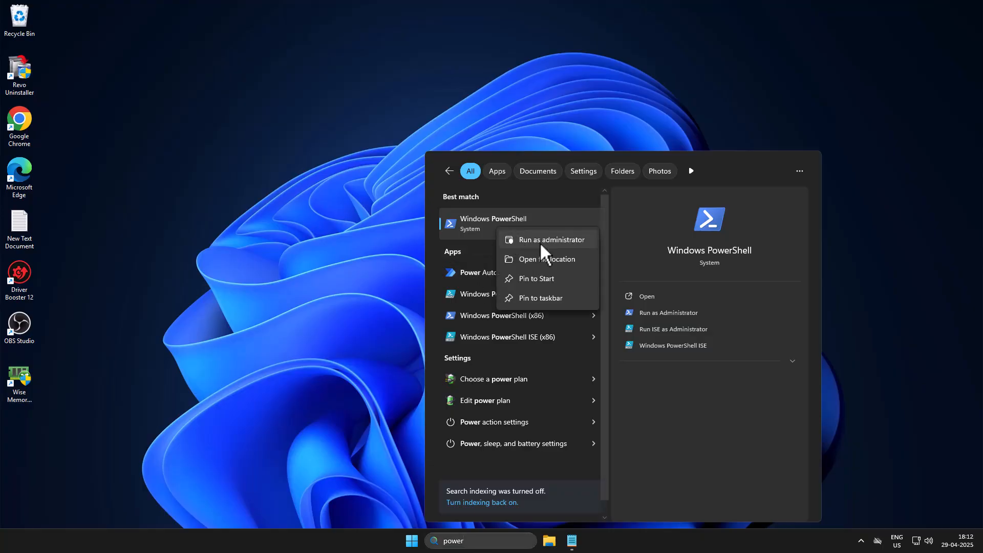
{"action": "left_click", "coordinate": [540, 241]}
{"action": "left_click", "coordinate": [456, 352]}
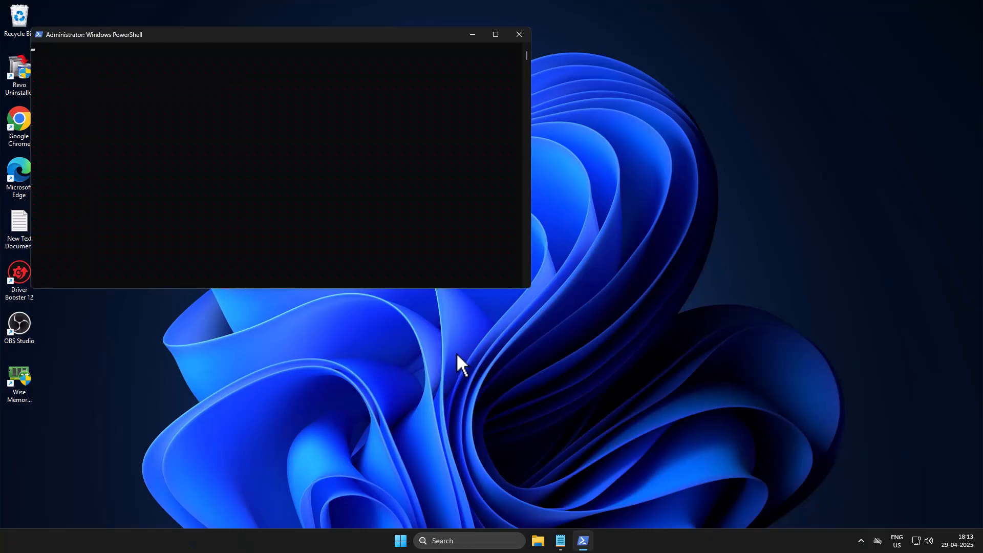
- Copy the Get-AppXPackage -AllUsers re-registration command from New Text Document.txt in Notepad and minimize Notepad
{"action": "left_click", "coordinate": [567, 544]}
{"action": "triple_click", "coordinate": [387, 133]}
{"action": "key", "text": "ctrl+c"}
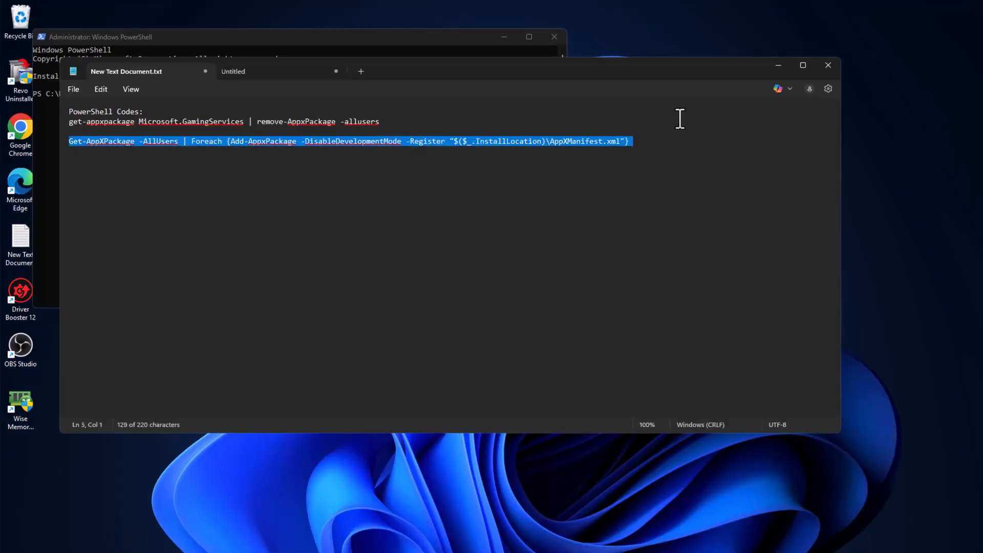
{"action": "left_click", "coordinate": [774, 67]}
- Run Get-AppXPackage -AllUsers | Foreach {Add-AppxPackage -DisableDevelopmentMode -Register "$($_.InstallLocation)\AppXManifest.xml"} in PowerShell and close its window
{"action": "key", "text": "ctrl+v"}
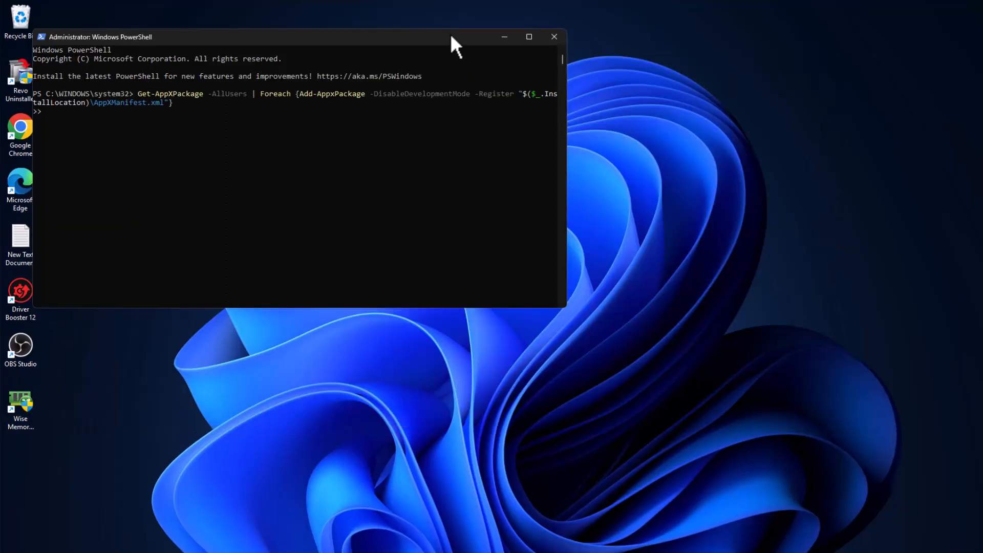
{"action": "key", "text": "Return"}
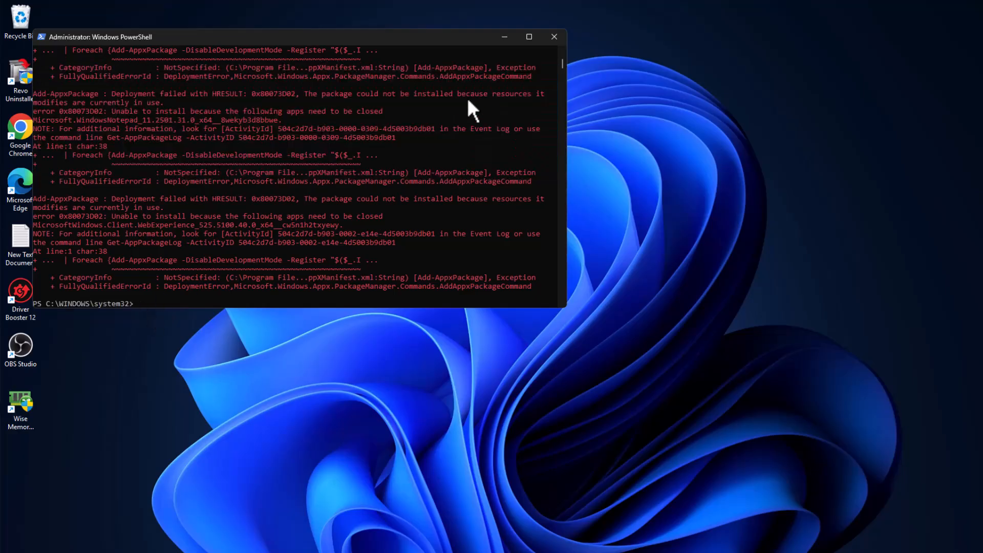
{"action": "left_click", "coordinate": [550, 37]}
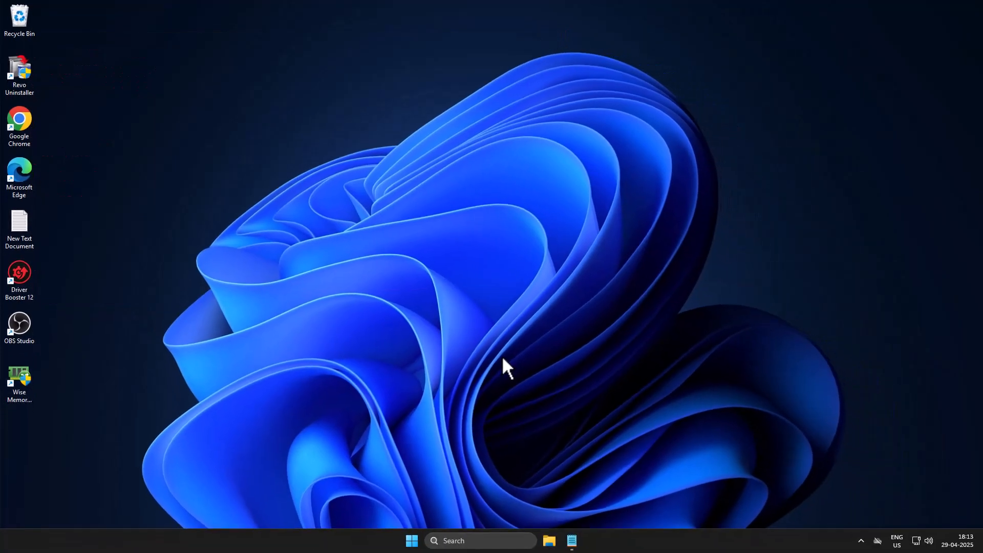